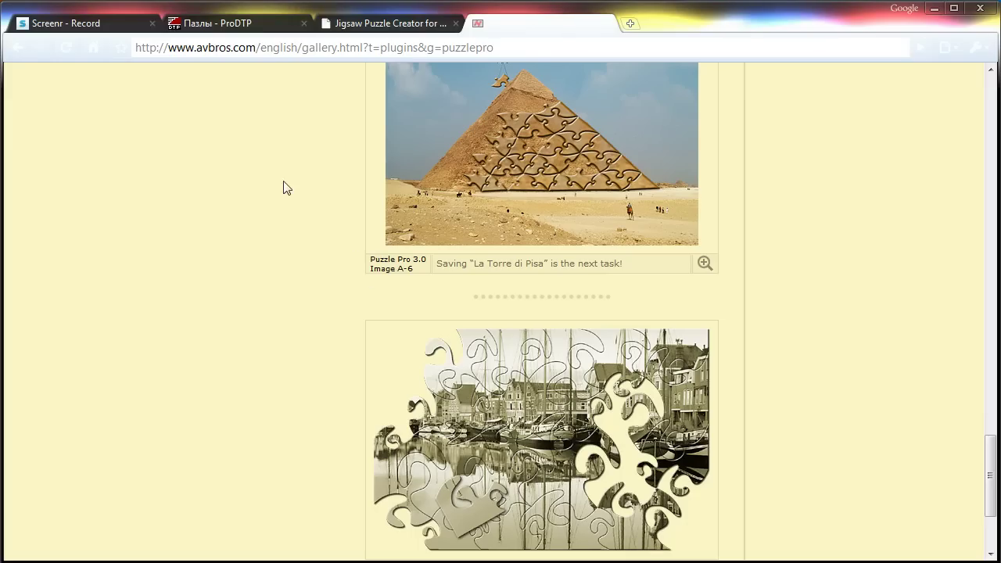
Browse the AV Bros puzzle gallery and Jigsaw Puzzle Creator pages, ending on the ProDTP puzzles forum.
scroll(829, 282, up, 5)
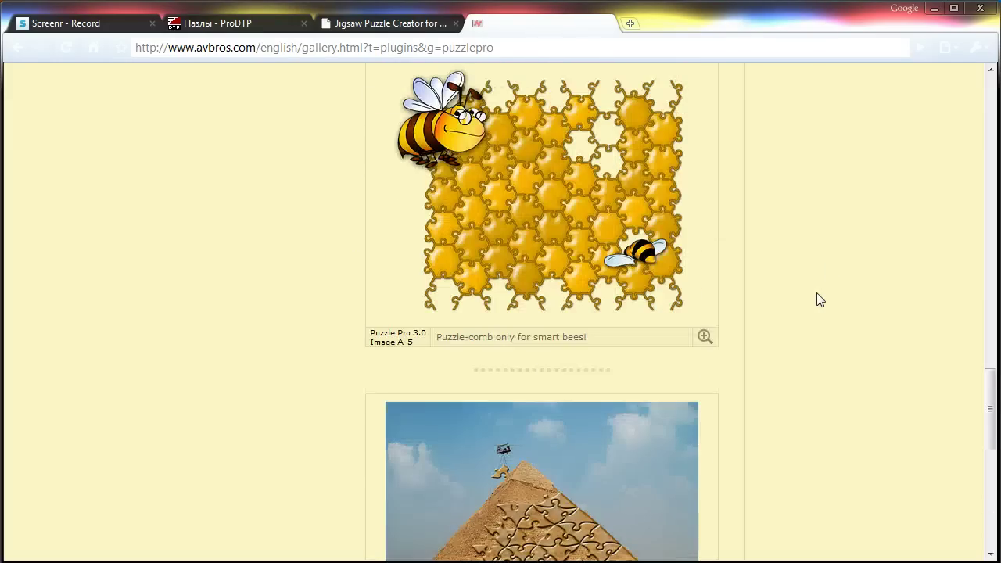
scroll(820, 300, up, 1)
scroll(703, 270, down, 1)
scroll(340, 171, down, 2)
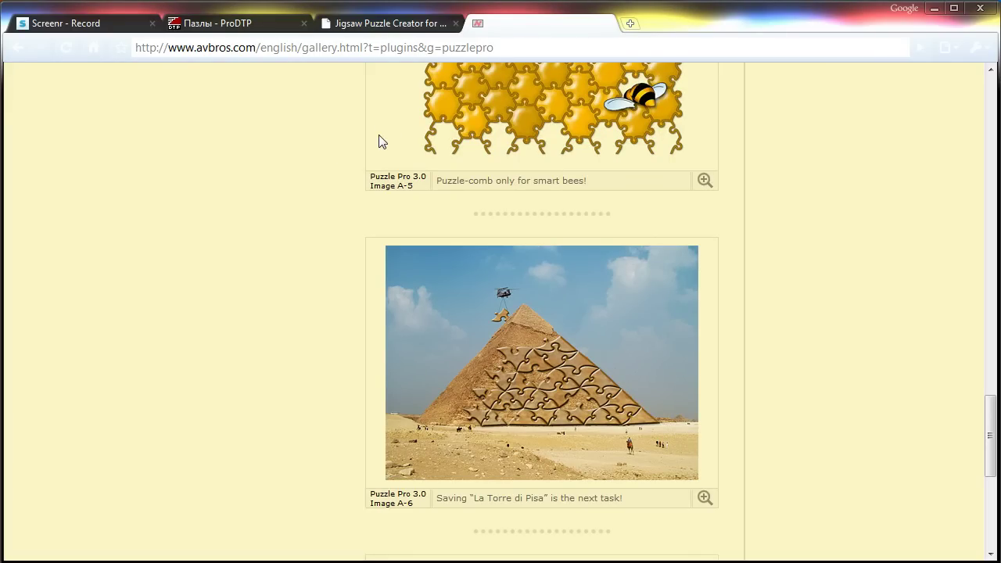
click(414, 23)
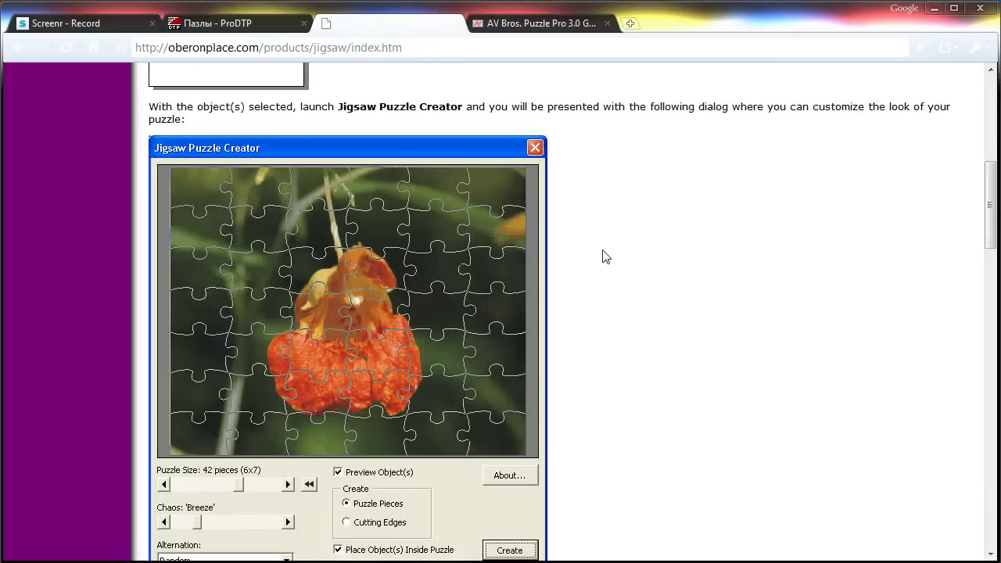
scroll(720, 266, down, 1)
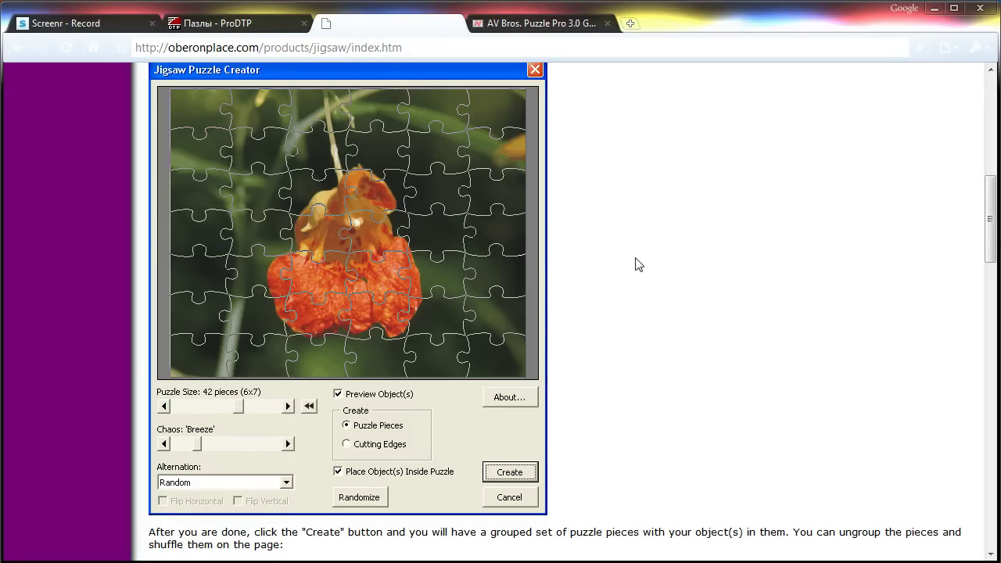
click(252, 23)
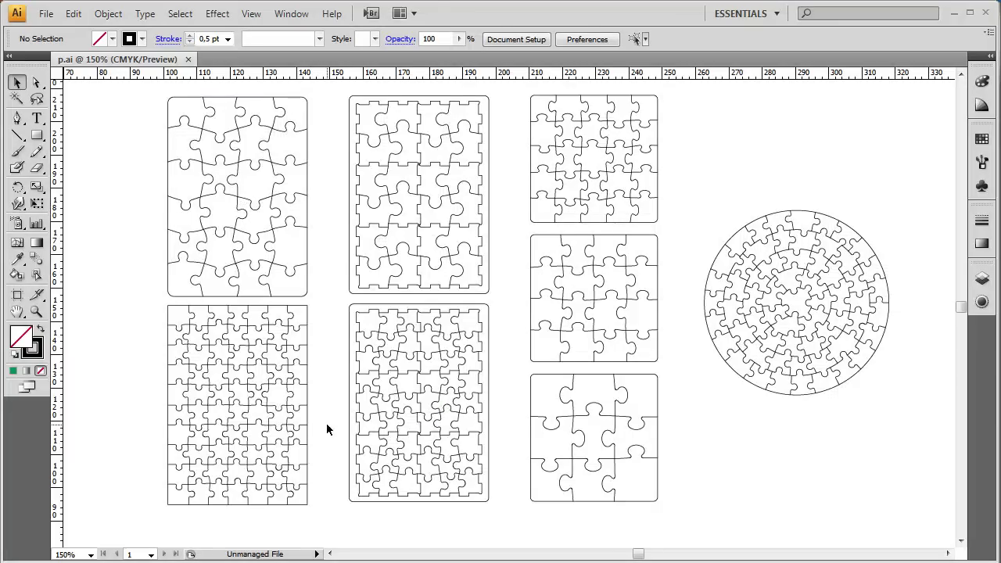
Copy the bottom-left jigsaw grid into a new document, Untitled-7.
scroll(327, 429, down, 2)
drag(341, 471, 166, 261)
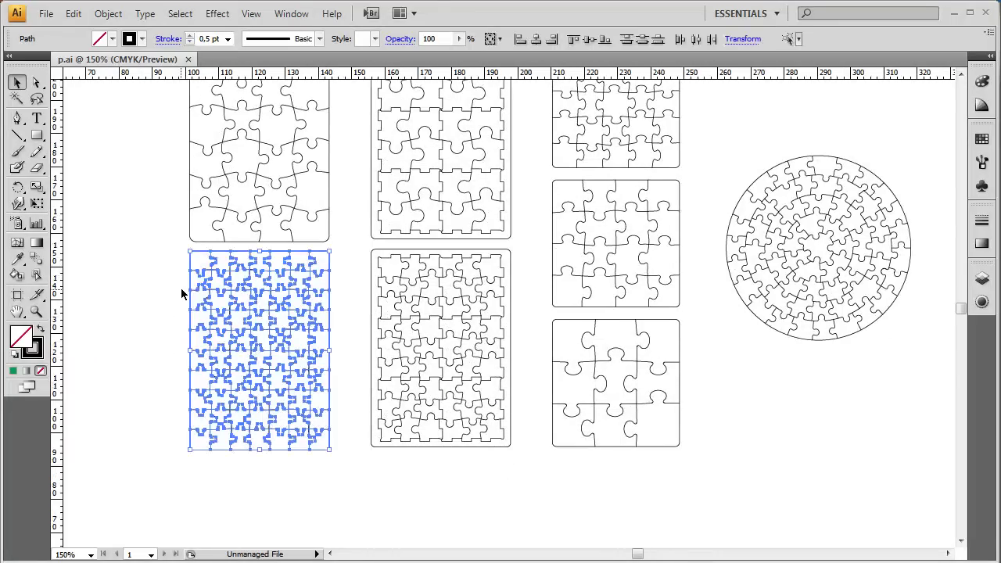
key(ctrl+n)
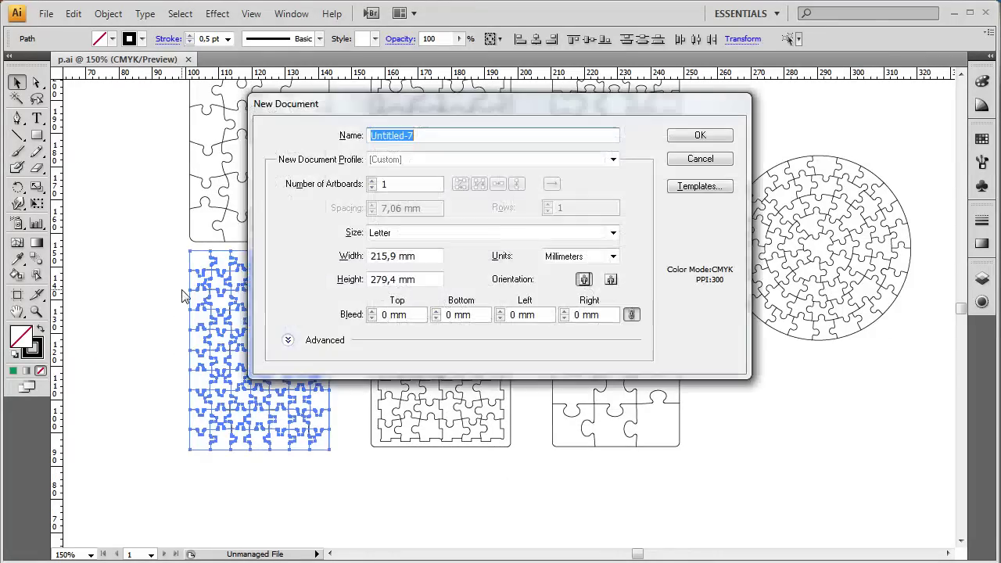
key(Return)
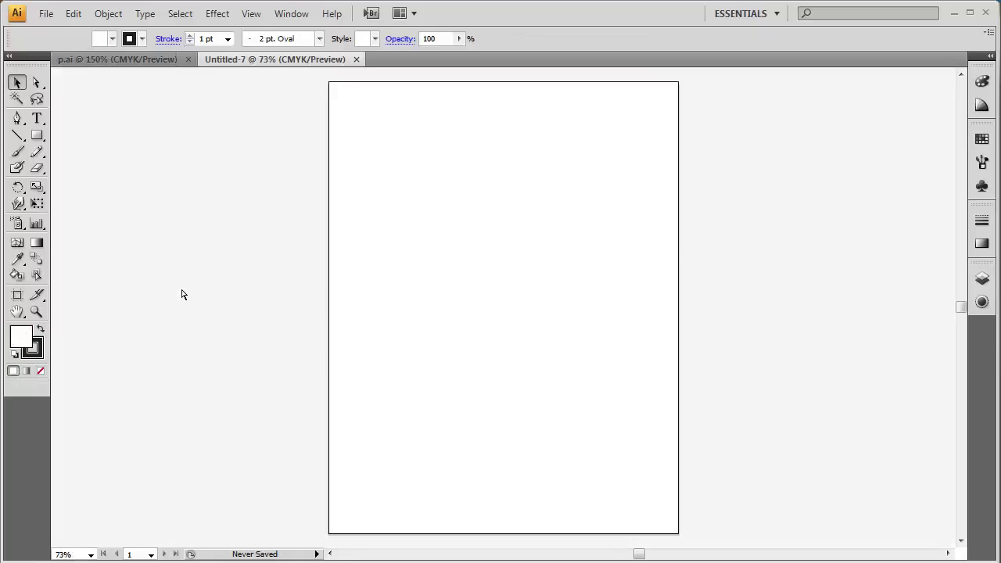
key(ctrl+v)
ctrl+drag(402, 208, 627, 440)
Rotate the pasted grid 90° into landscape orientation with Free Transform.
key(e)
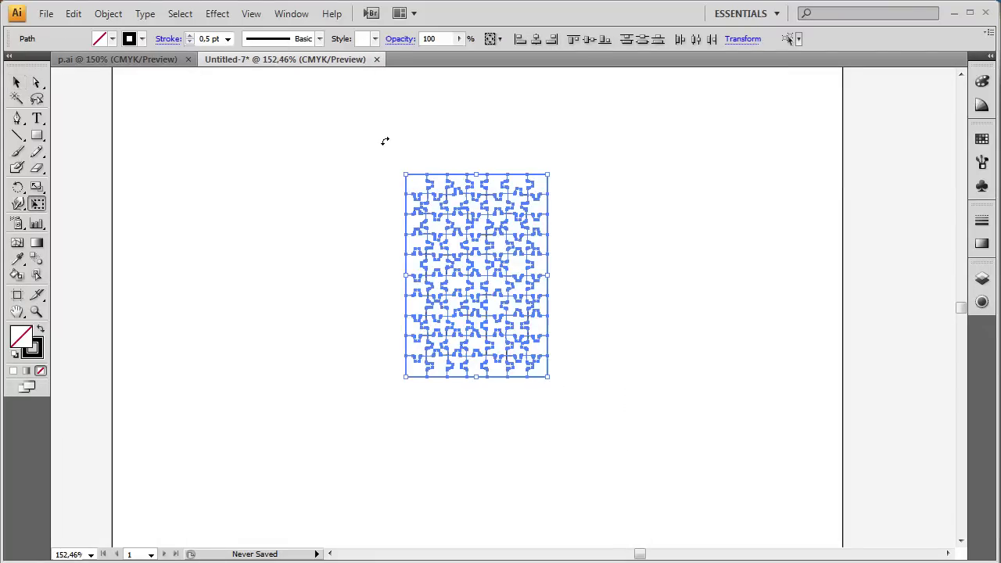
drag(384, 139, 314, 331)
key(v)
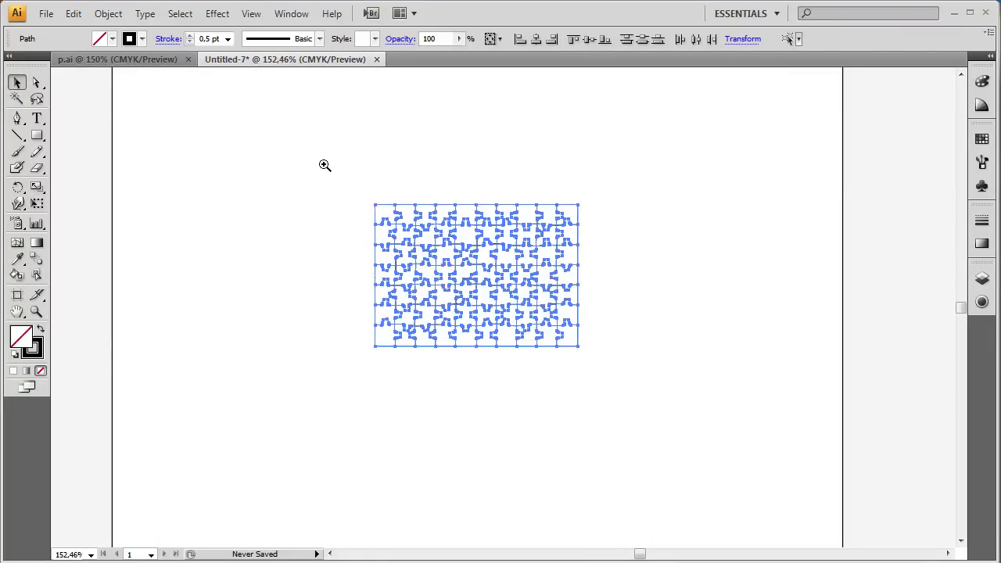
ctrl+drag(324, 164, 653, 405)
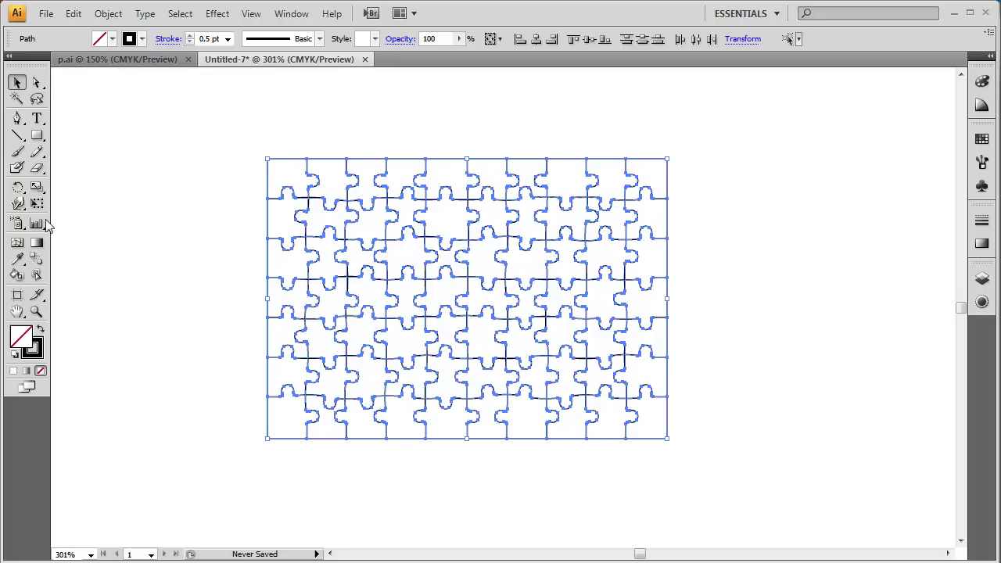
Turn on Cursor Swatch Preview in the Live Paint Bucket options.
double_click(17, 275)
drag(488, 205, 471, 200)
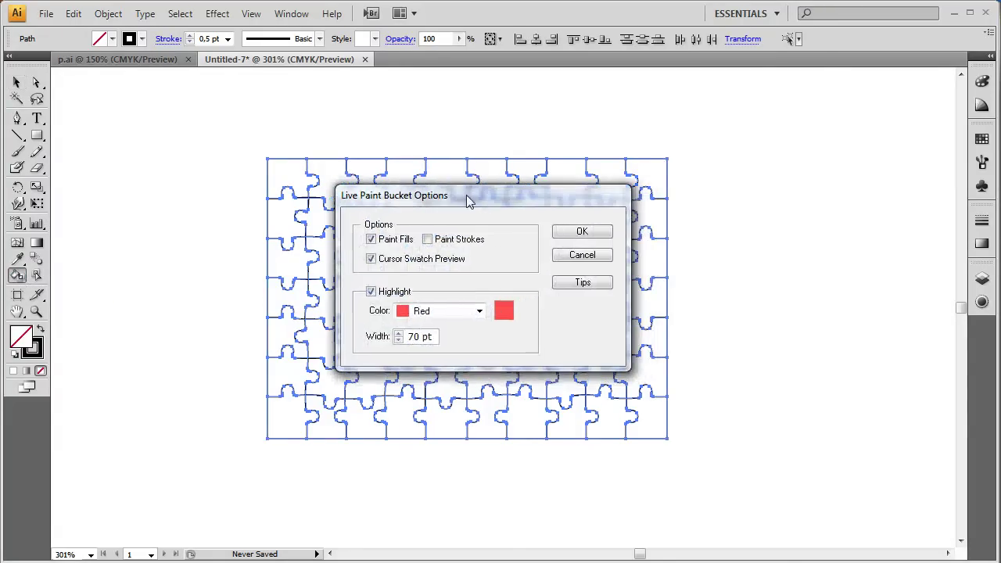
click(372, 259)
click(586, 233)
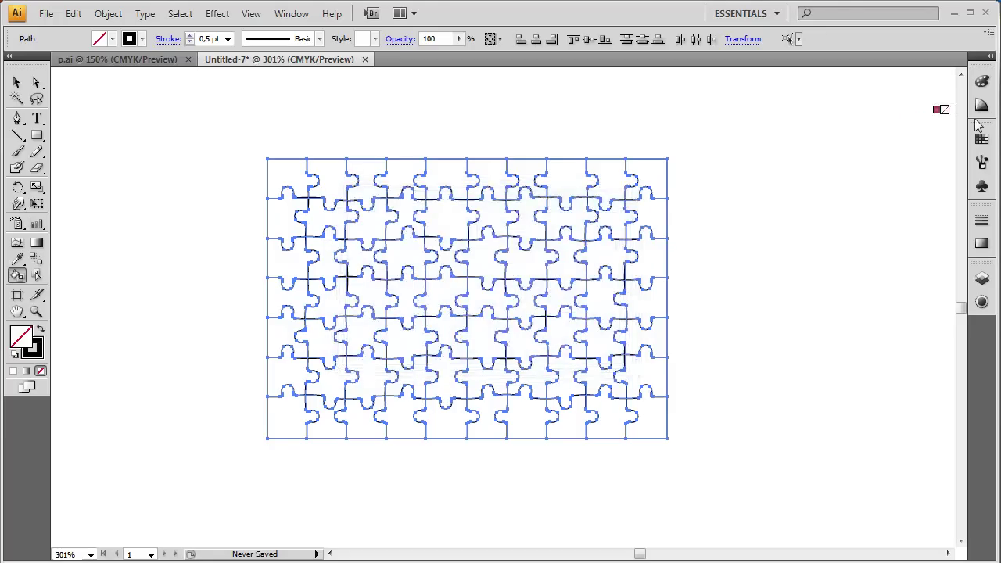
Pick cyan and live-paint every puzzle piece with it.
click(983, 81)
click(892, 145)
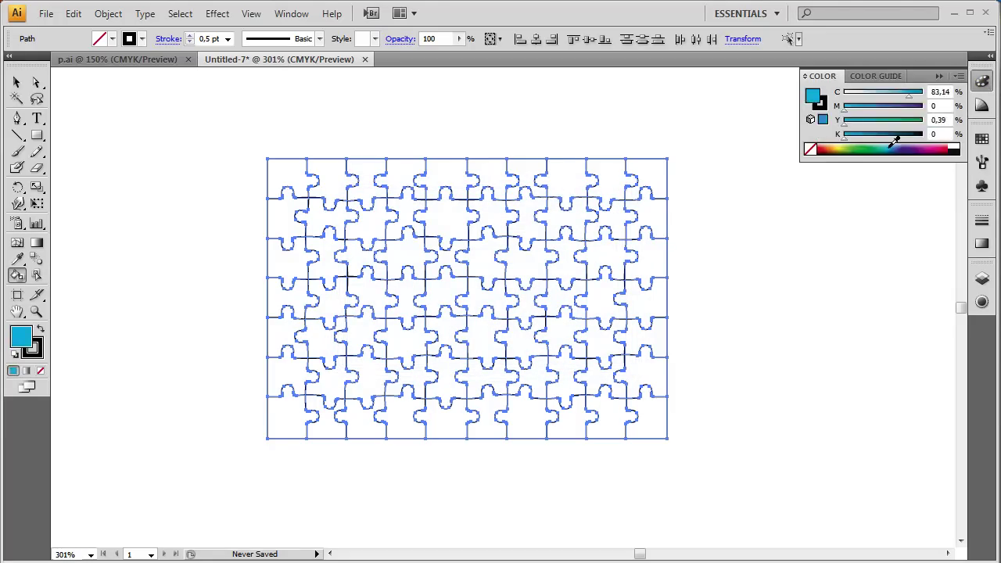
click(983, 82)
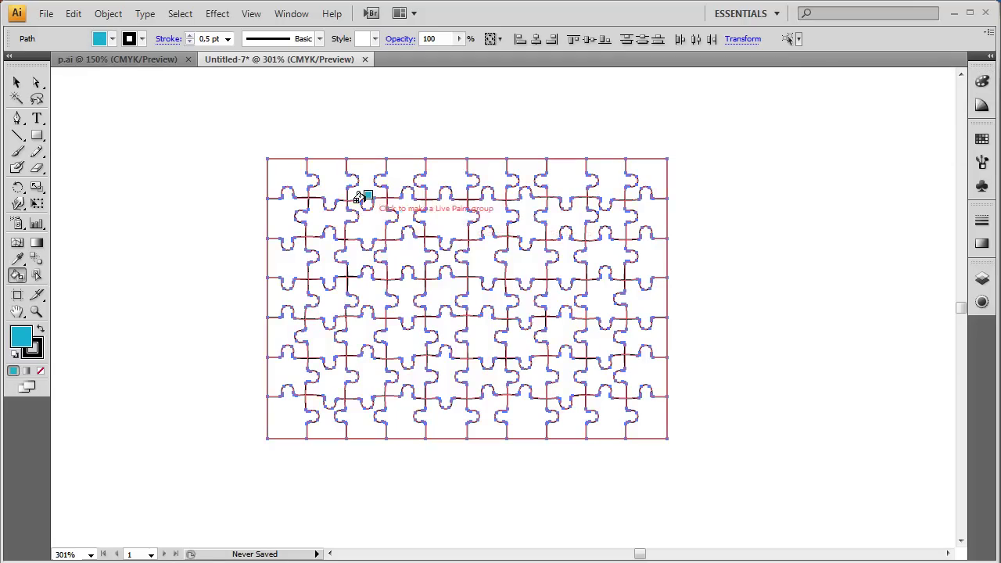
click(288, 178)
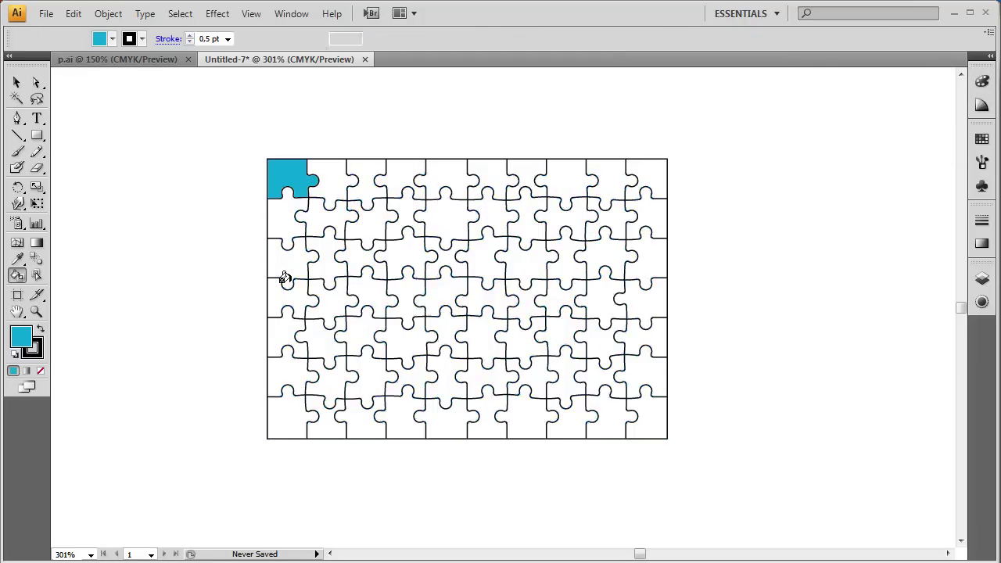
mouse_move(319, 288)
mouse_down()
mouse_move(364, 207)
mouse_move(353, 405)
mouse_move(286, 364)
mouse_move(319, 331)
mouse_move(287, 321)
mouse_up()
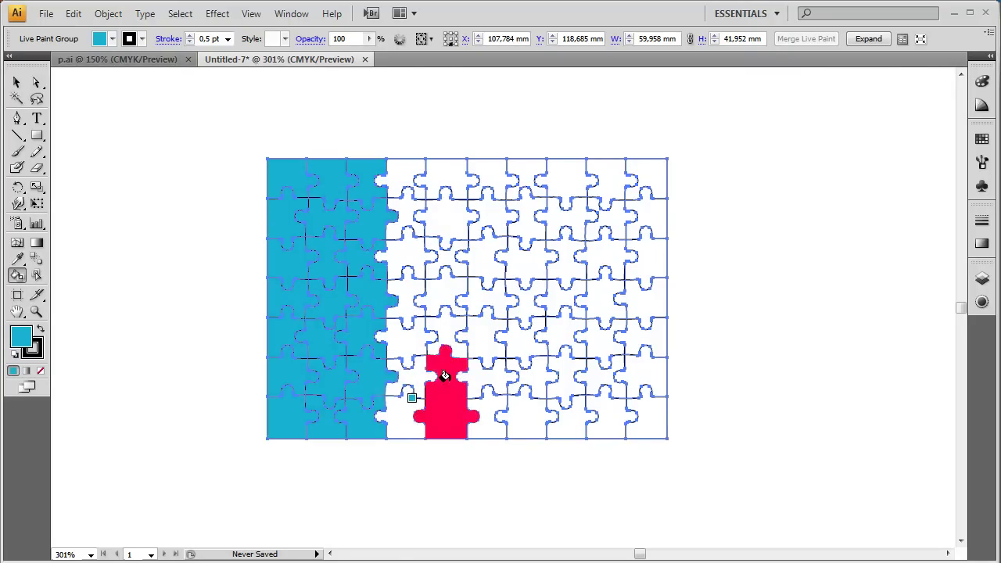
mouse_move(413, 400)
mouse_down()
mouse_move(394, 341)
mouse_move(440, 320)
mouse_move(399, 248)
mouse_move(446, 249)
mouse_move(407, 206)
mouse_move(433, 164)
mouse_move(474, 165)
mouse_move(498, 220)
mouse_move(485, 409)
mouse_move(372, 413)
mouse_up()
mouse_move(516, 414)
mouse_down()
mouse_move(635, 416)
mouse_move(579, 374)
mouse_move(520, 367)
mouse_move(604, 331)
mouse_move(638, 293)
mouse_move(519, 291)
mouse_move(554, 257)
mouse_move(642, 242)
mouse_move(626, 199)
mouse_move(525, 215)
mouse_move(572, 164)
mouse_move(642, 172)
mouse_up()
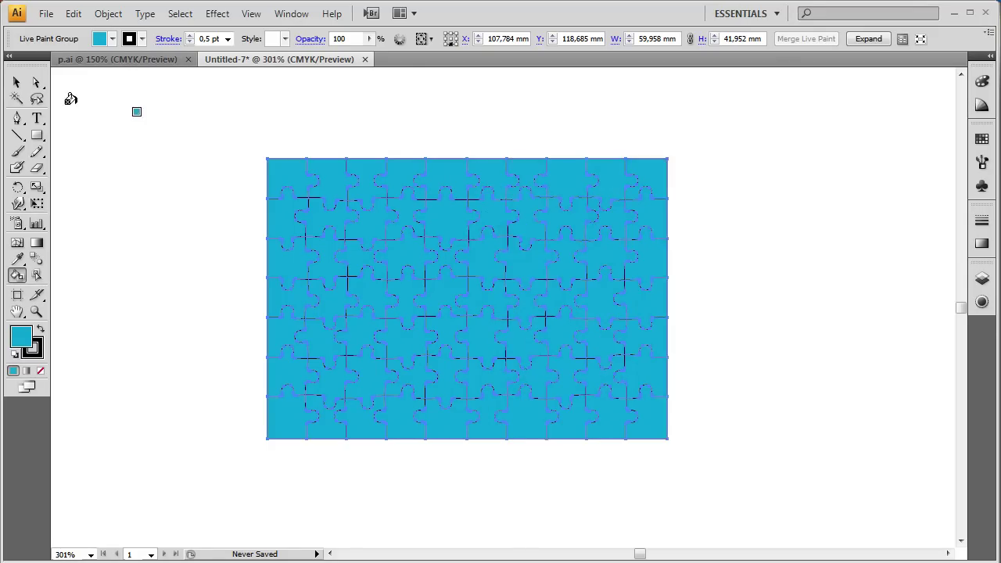
Expand the Live Paint group into plain groups.
click(14, 84)
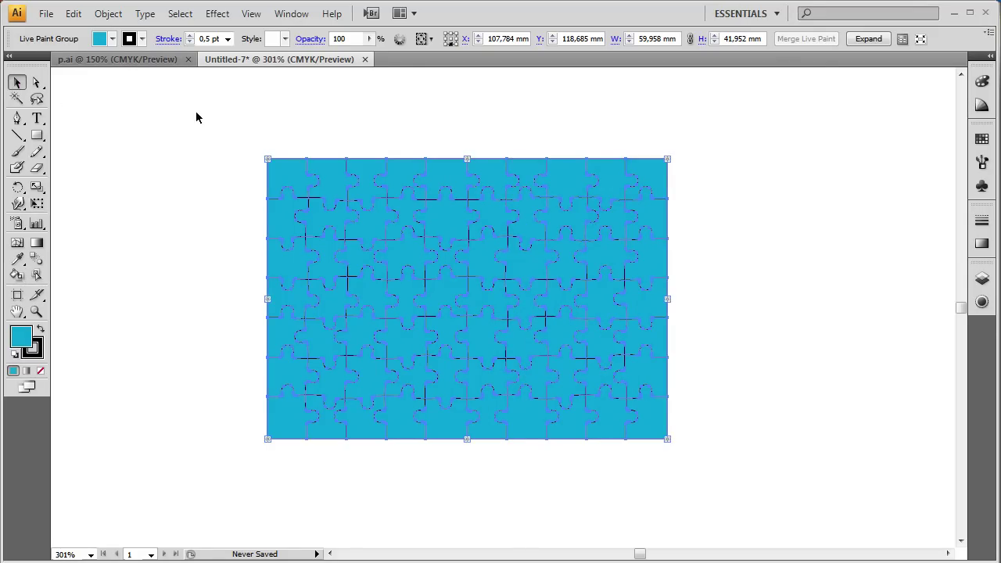
click(109, 14)
mouse_move(137, 391)
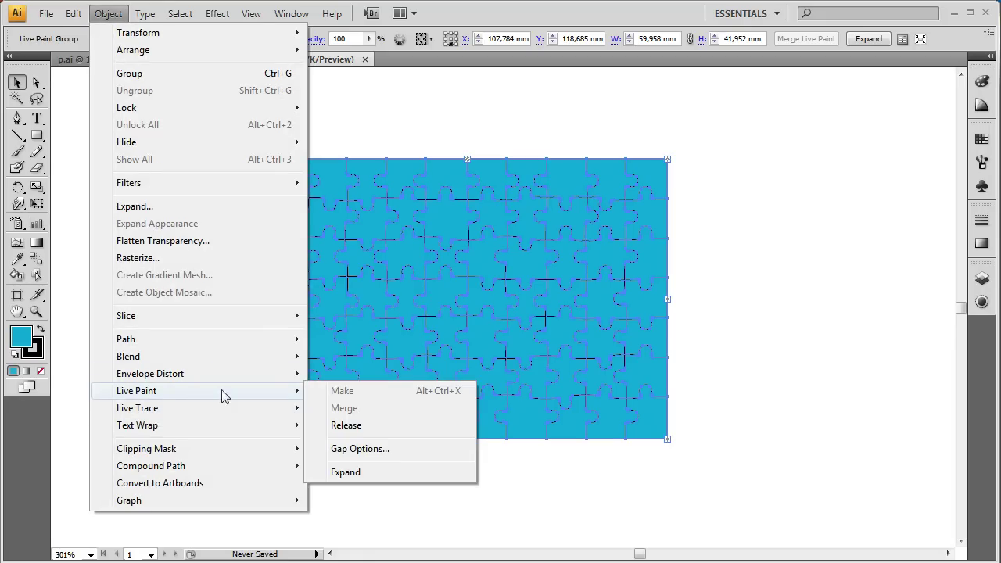
click(361, 474)
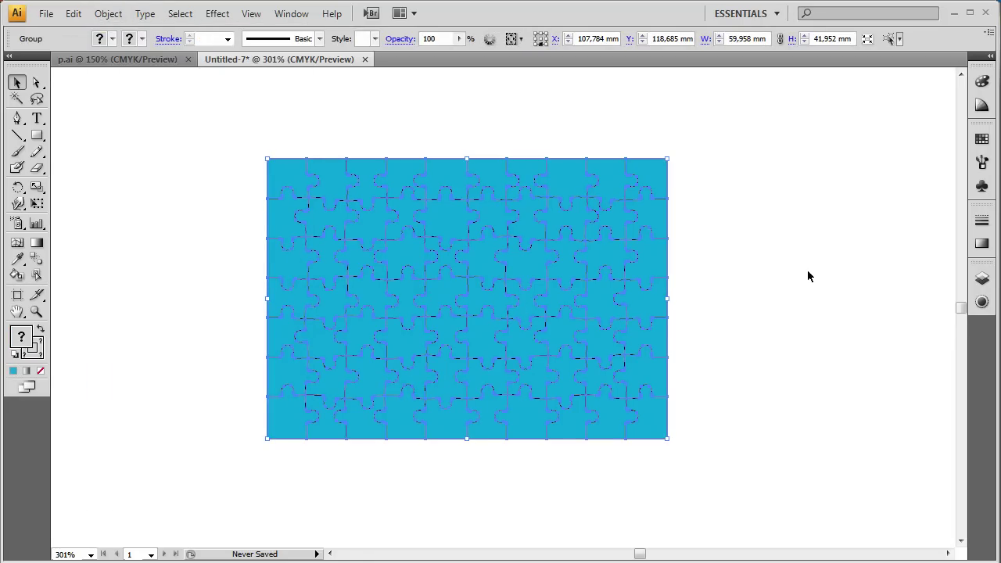
Inspect the two subgroups in the Layers panel and delete the outline subgroup.
click(983, 278)
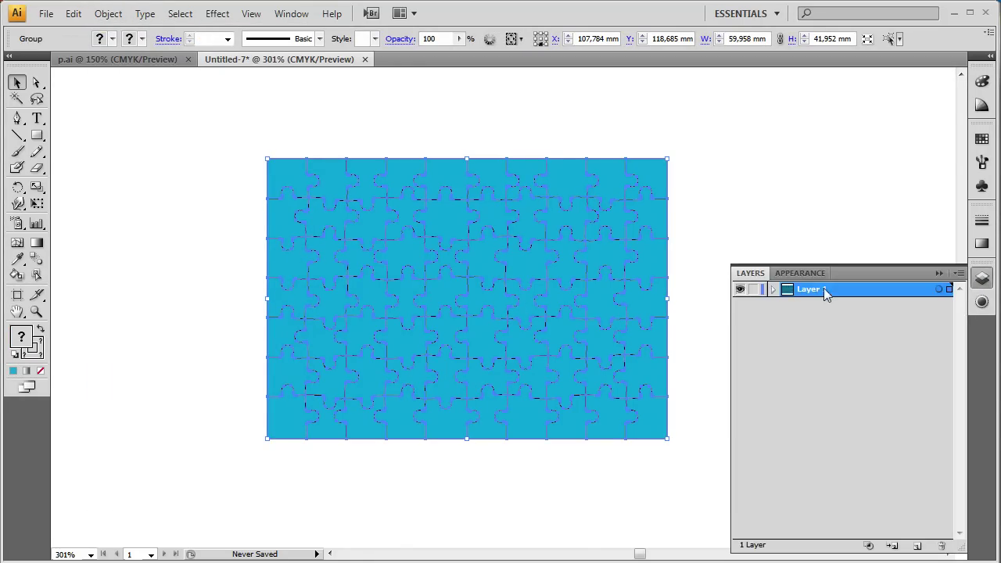
click(773, 291)
click(785, 306)
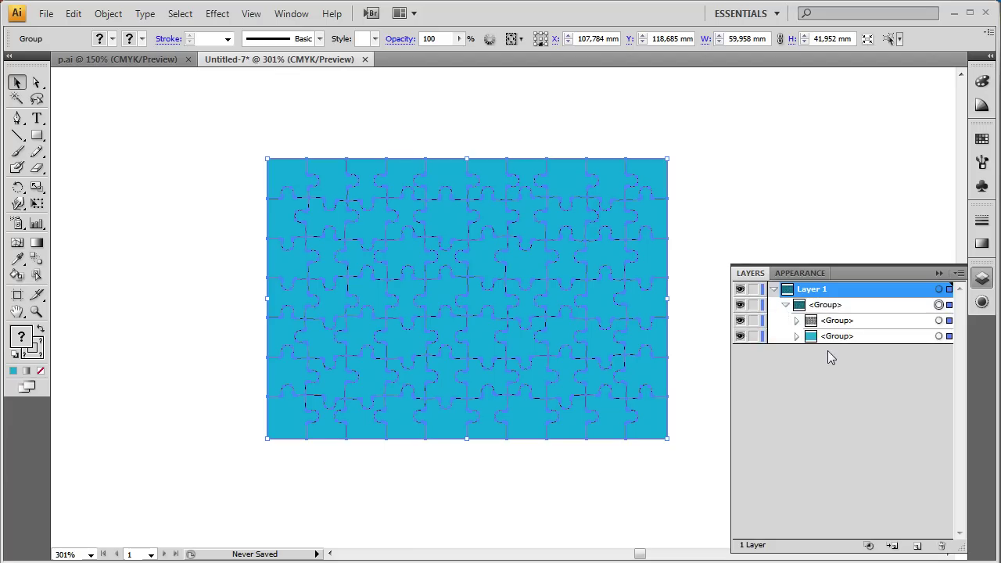
click(844, 323)
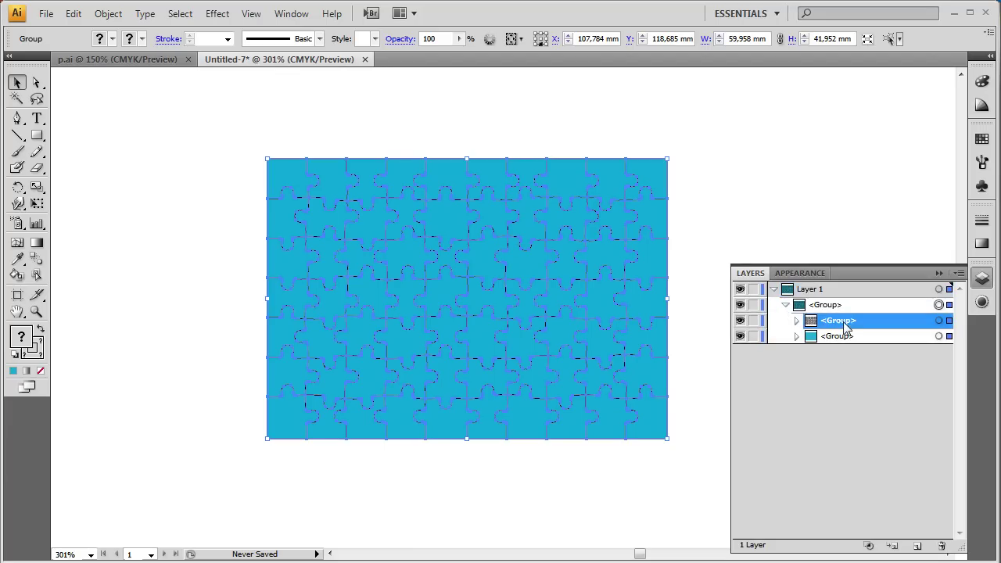
click(740, 321)
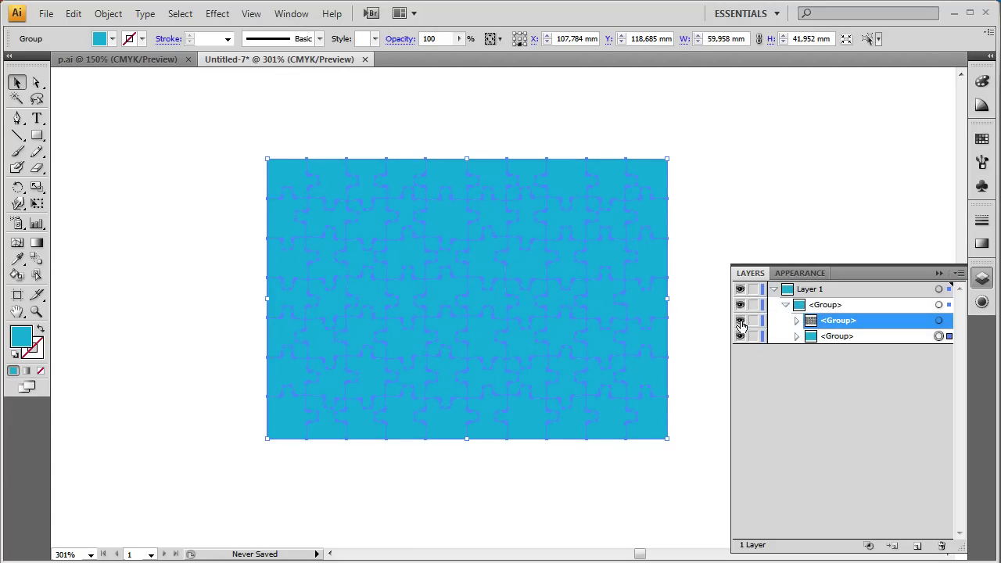
click(741, 321)
click(740, 336)
click(740, 336)
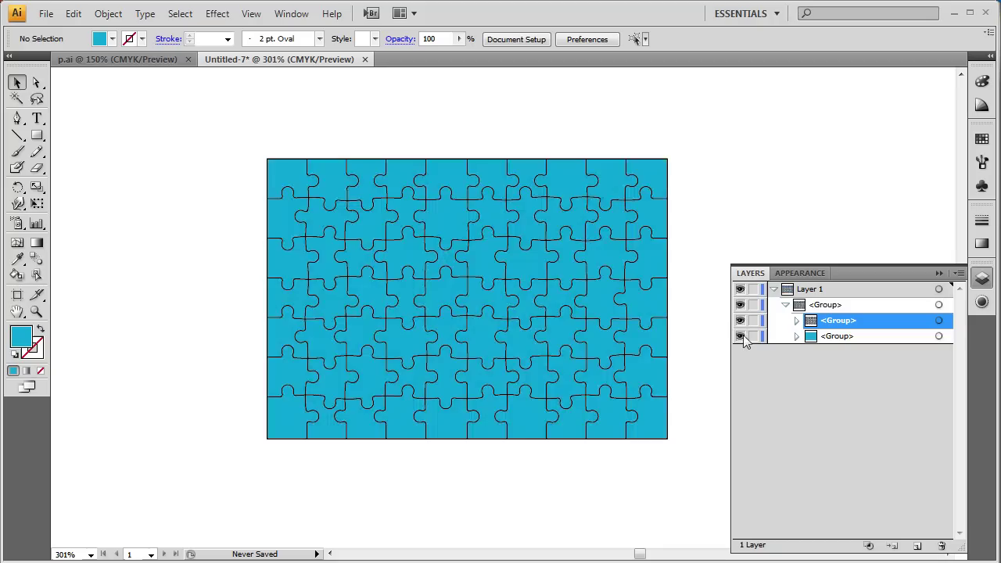
click(940, 322)
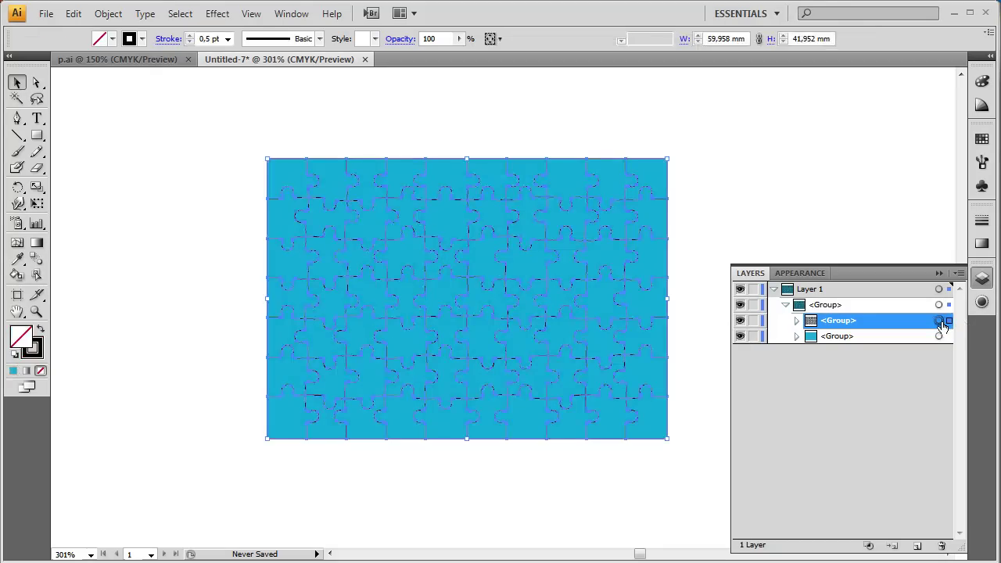
key(Delete)
Ungroup the remaining cyan fill subgroup into separate piece paths.
click(938, 321)
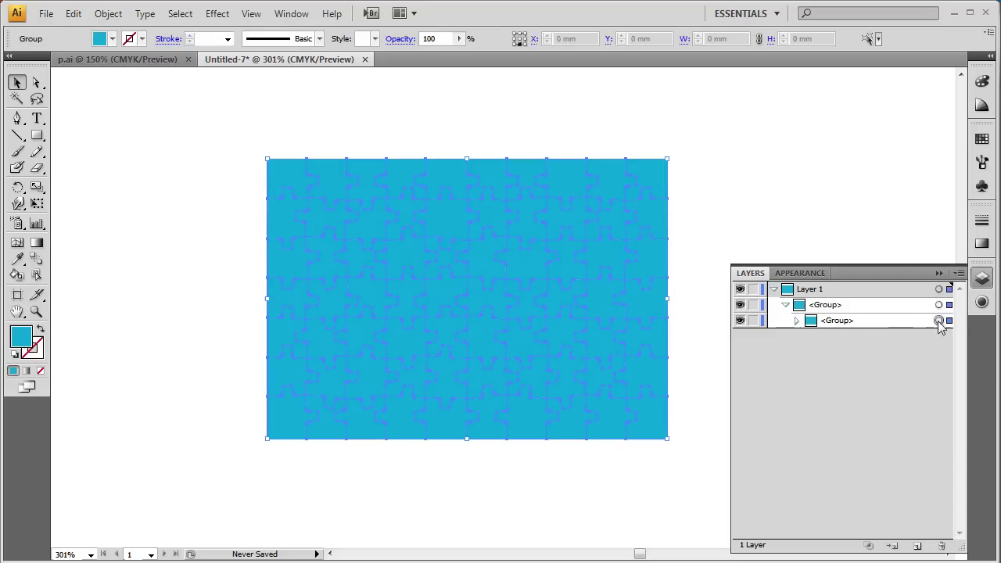
click(108, 13)
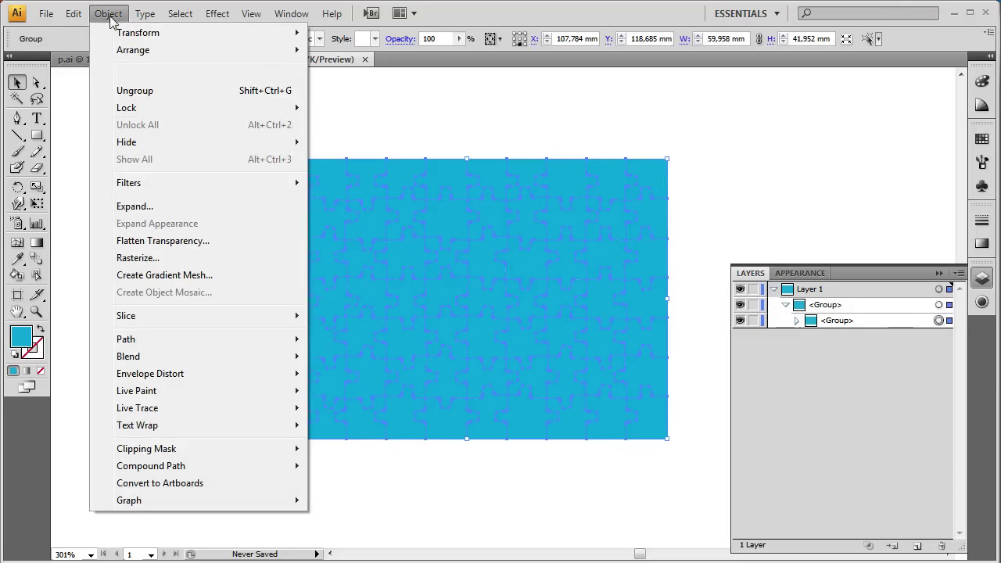
click(159, 91)
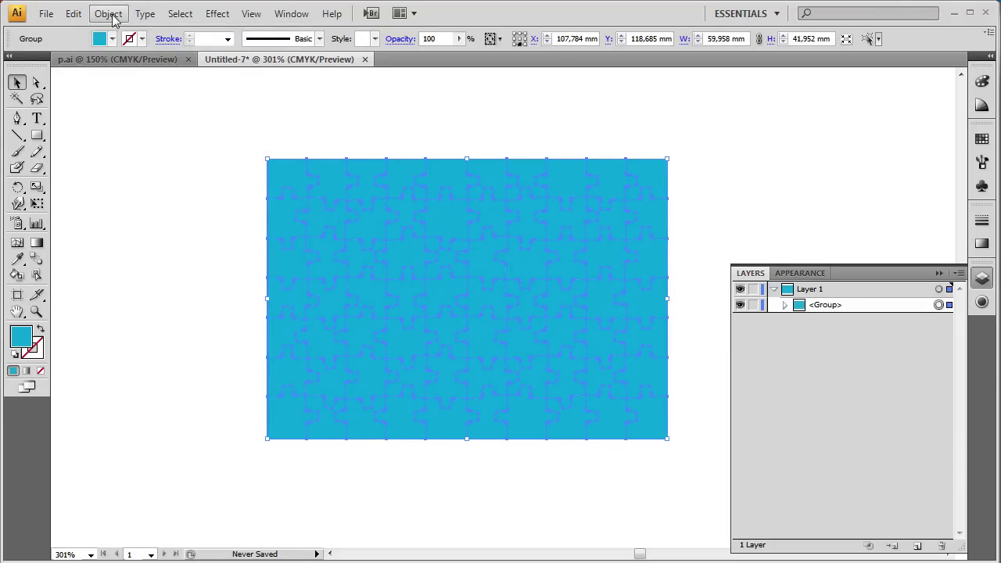
click(108, 13)
click(137, 97)
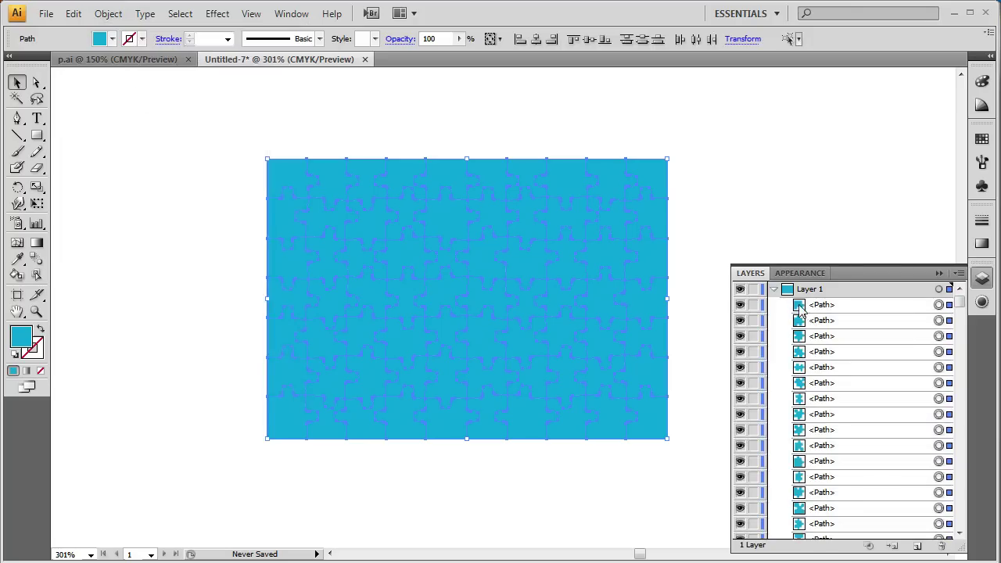
Check individual piece paths in Layers and clear the selection.
click(821, 305)
click(831, 321)
click(834, 227)
click(849, 336)
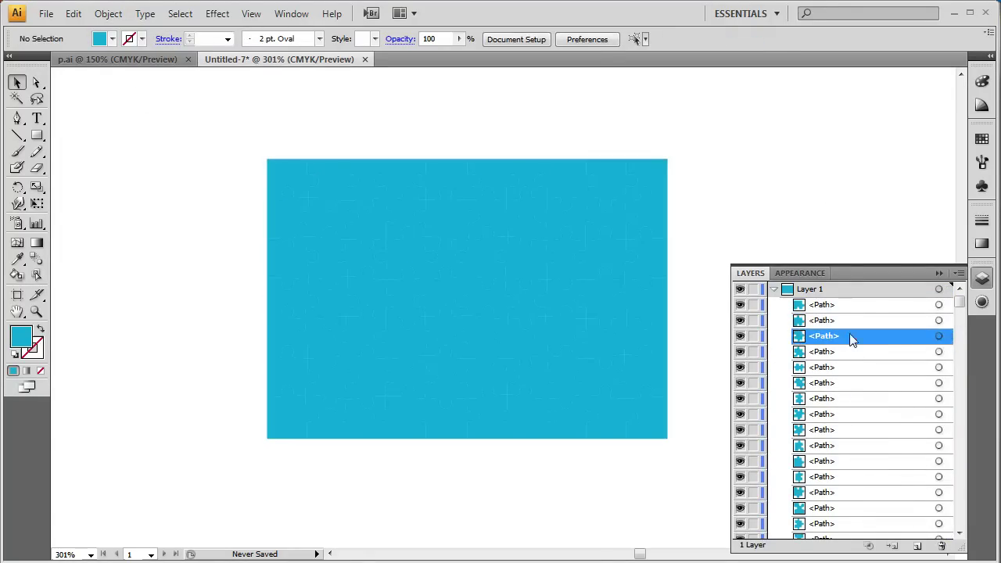
click(850, 352)
click(646, 204)
click(739, 165)
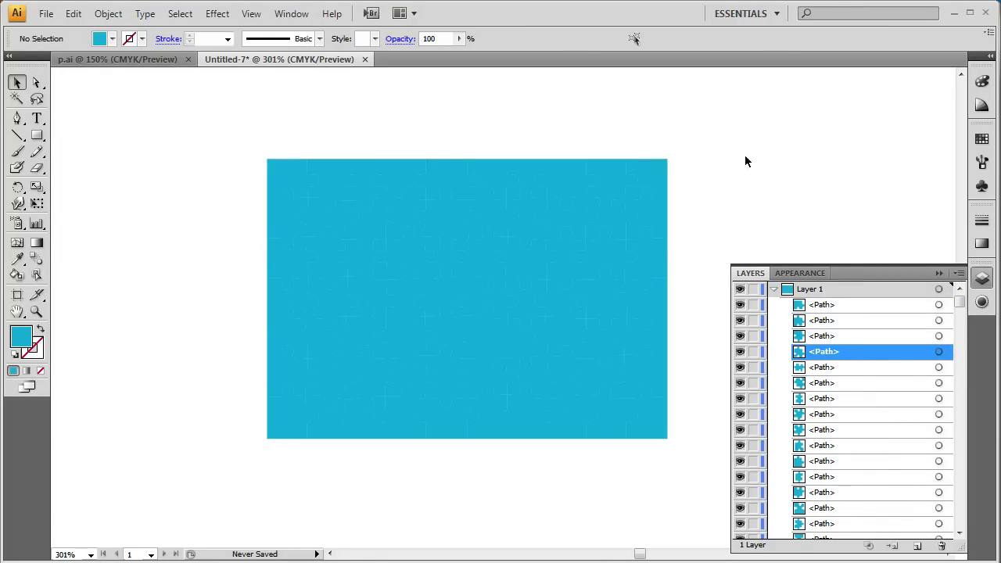
Save over path.ai on the Desktop using the Illustrator 8 format version.
key(ctrl+shift+s)
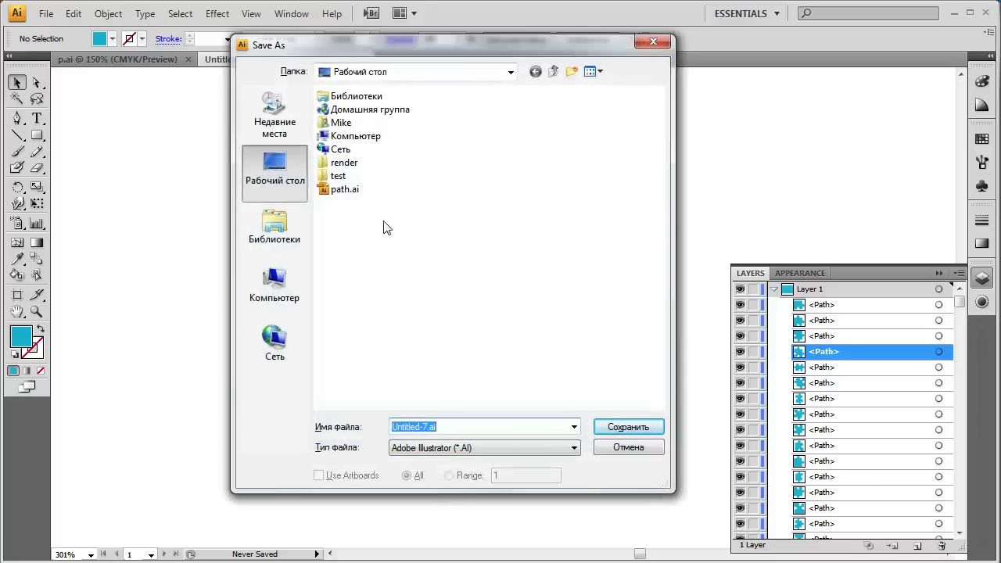
click(387, 190)
click(635, 432)
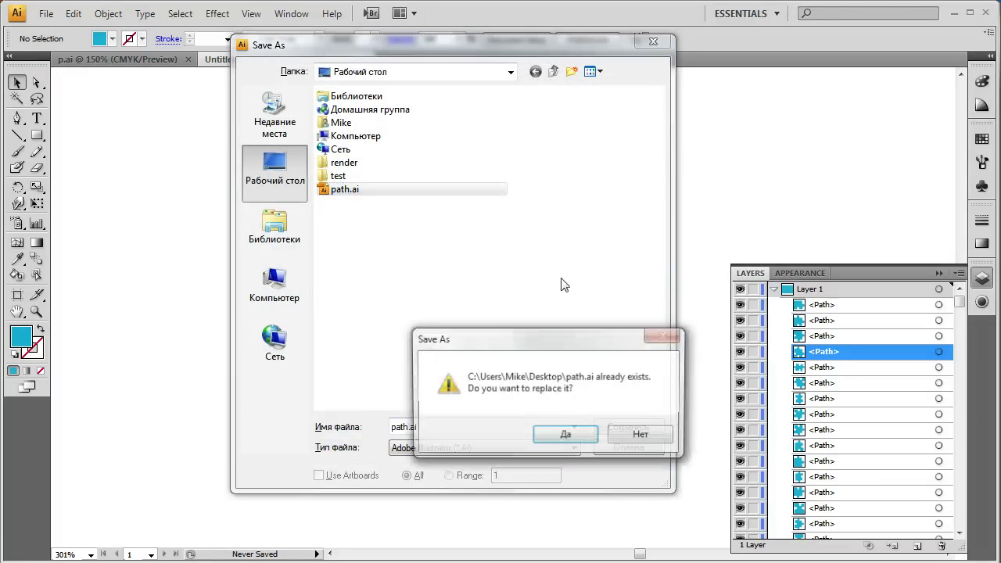
click(566, 433)
click(436, 99)
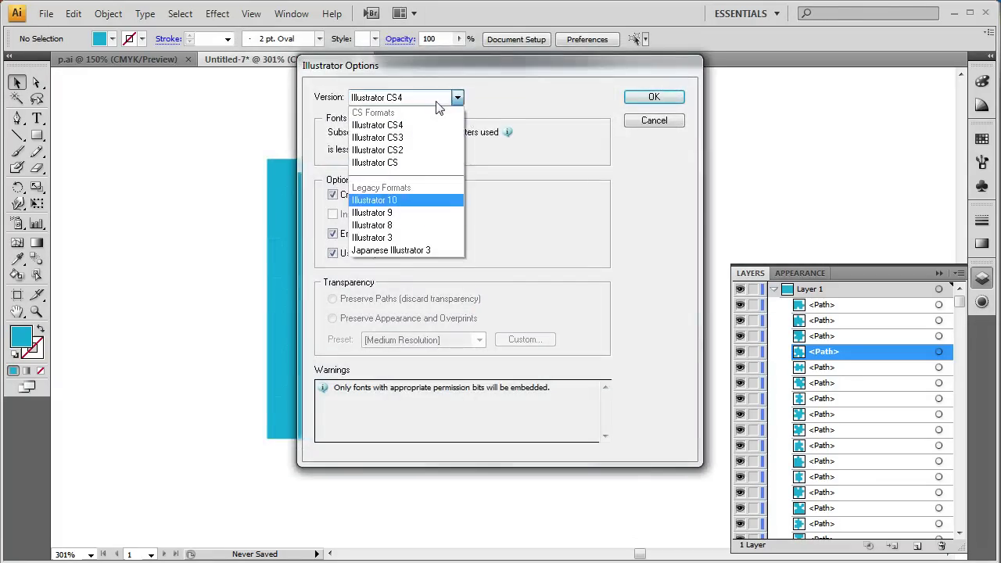
click(412, 225)
click(642, 101)
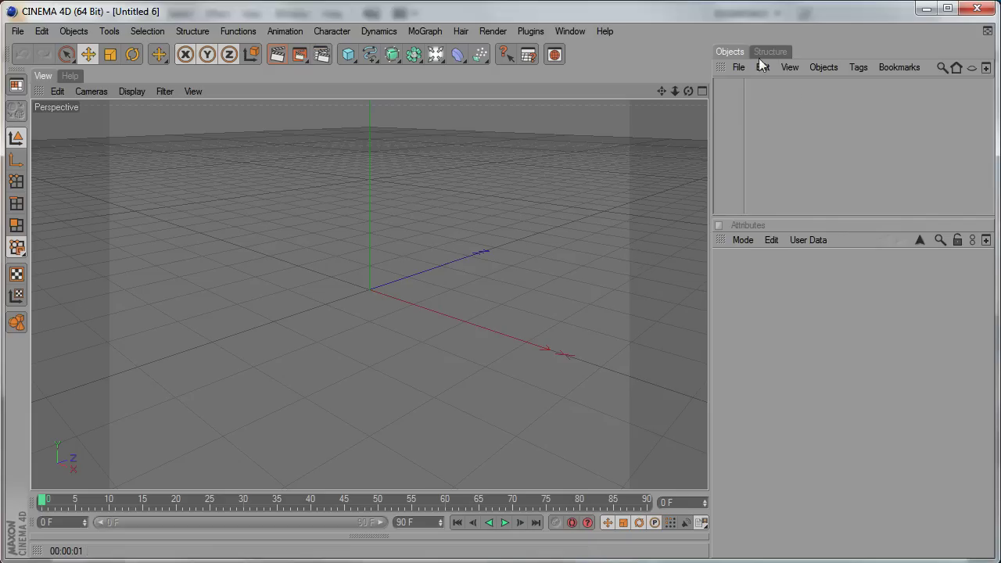
Merge path.ai into the scene, accepting the Illustrator import settings.
click(742, 68)
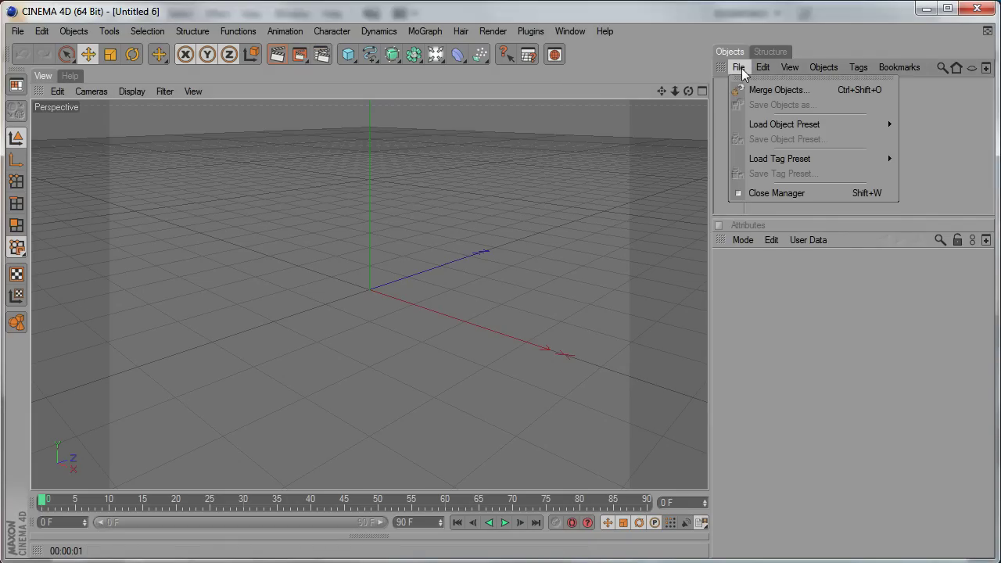
click(783, 90)
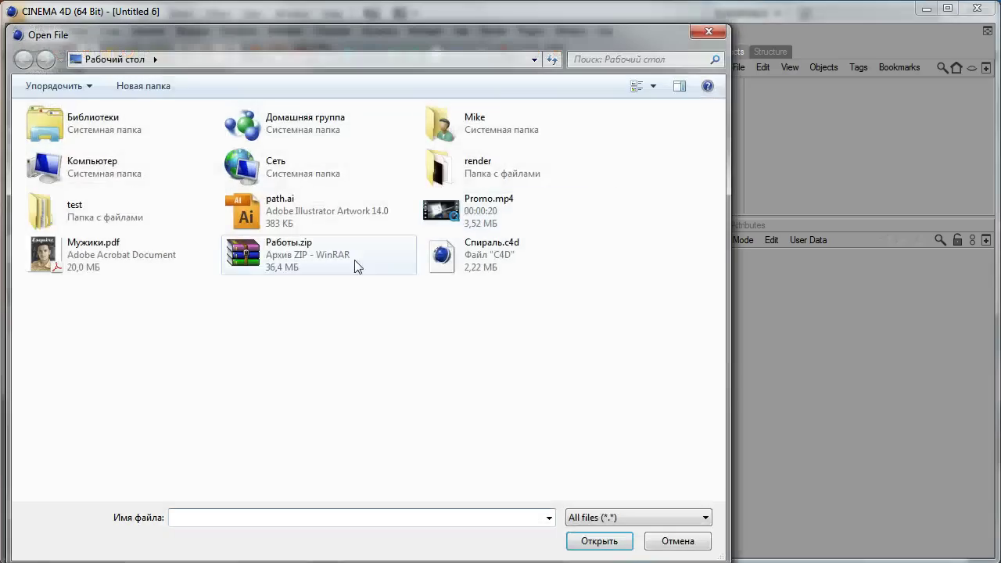
click(298, 212)
click(581, 541)
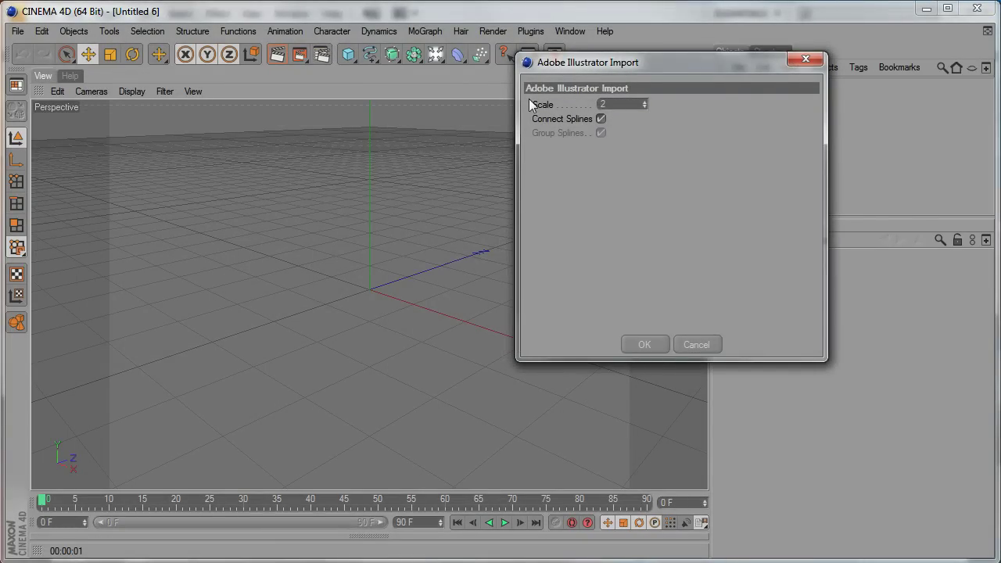
click(641, 347)
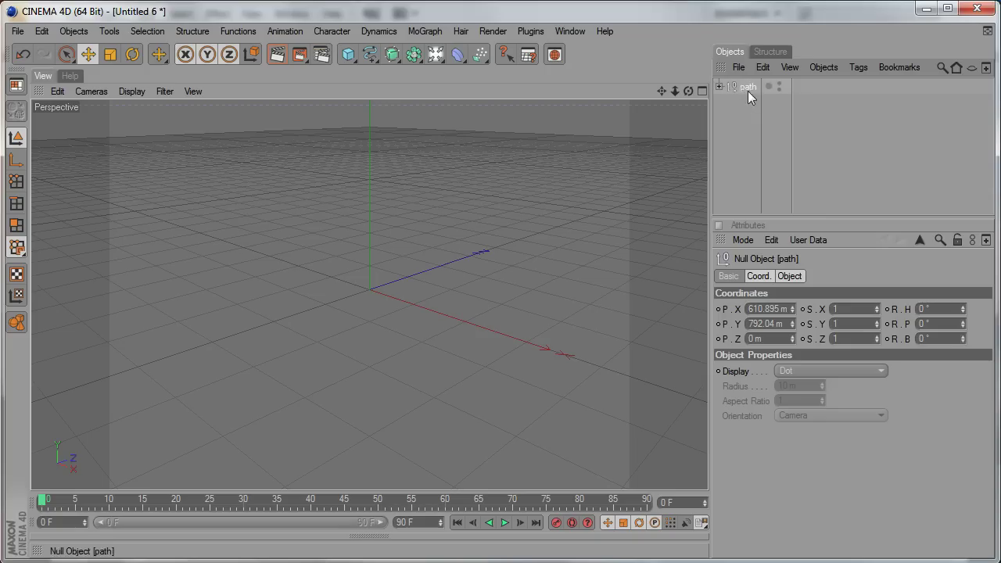
Centre the path group at the origin (P.X 0, P.Y 0) and frame it in view.
double_click(762, 309)
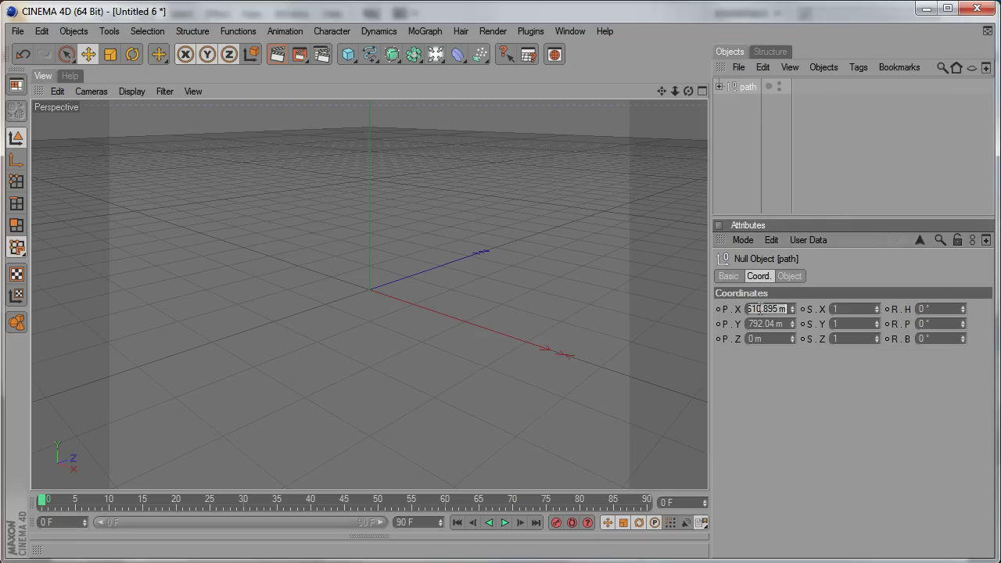
text(0)
key(Tab)
text(0)
click(756, 155)
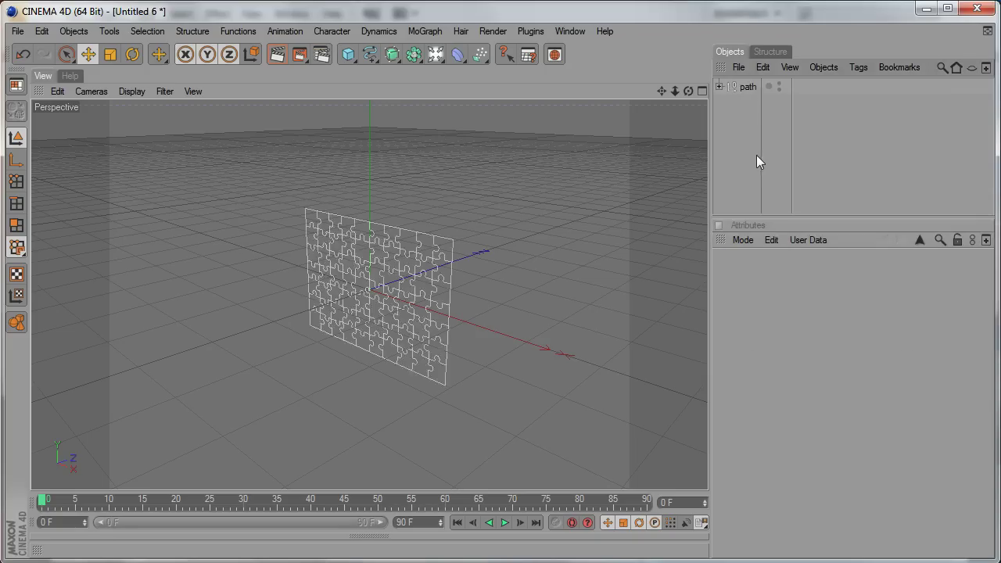
alt+drag(615, 221, 615, 188)
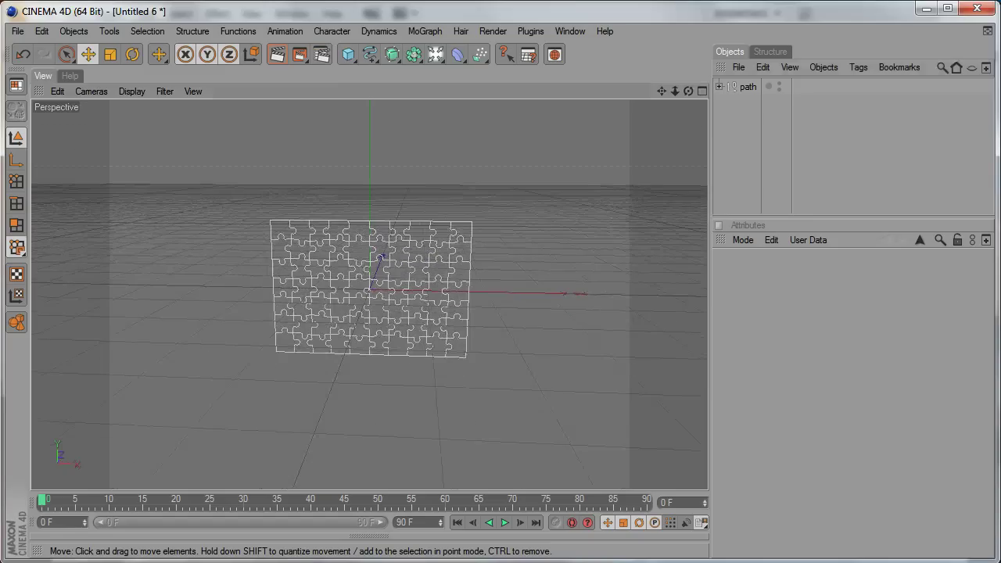
scroll(529, 275, up, 2)
scroll(474, 279, up, 1)
scroll(474, 279, up, 1)
scroll(474, 278, up, 1)
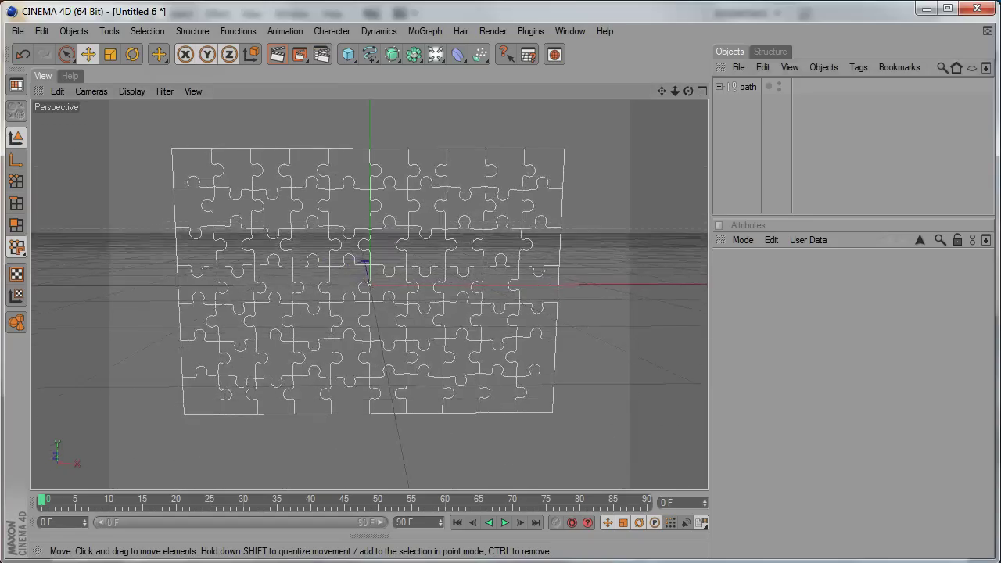
alt+drag(474, 279, 469, 254)
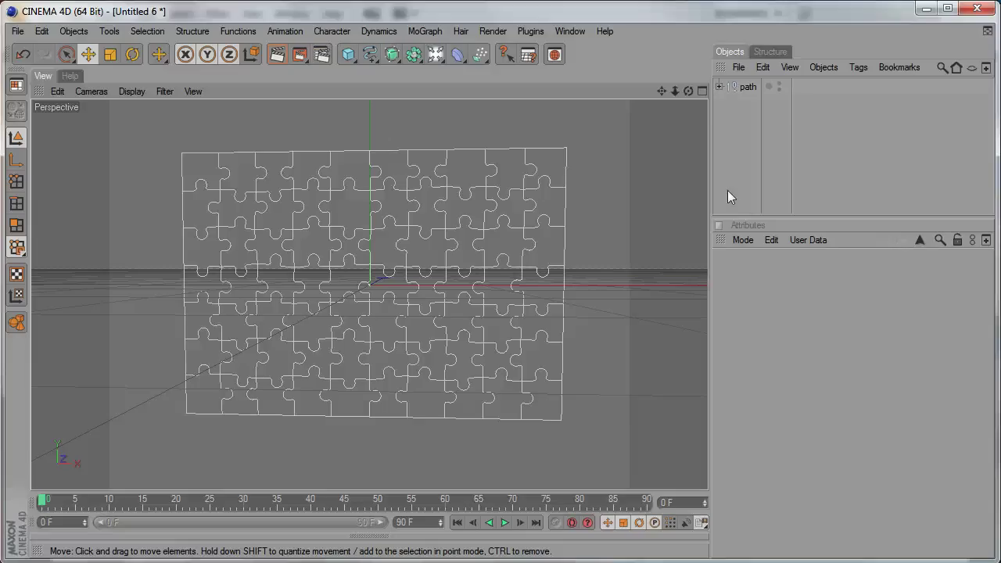
Inspect the Path 1 and Path 2 splines inside the path group, then reselect it.
click(745, 88)
click(719, 87)
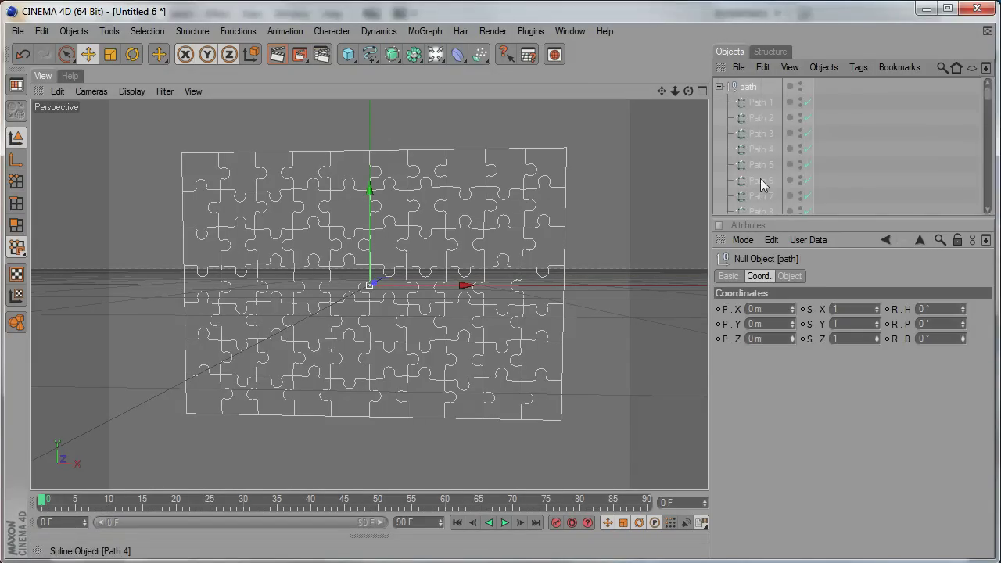
click(760, 103)
click(759, 118)
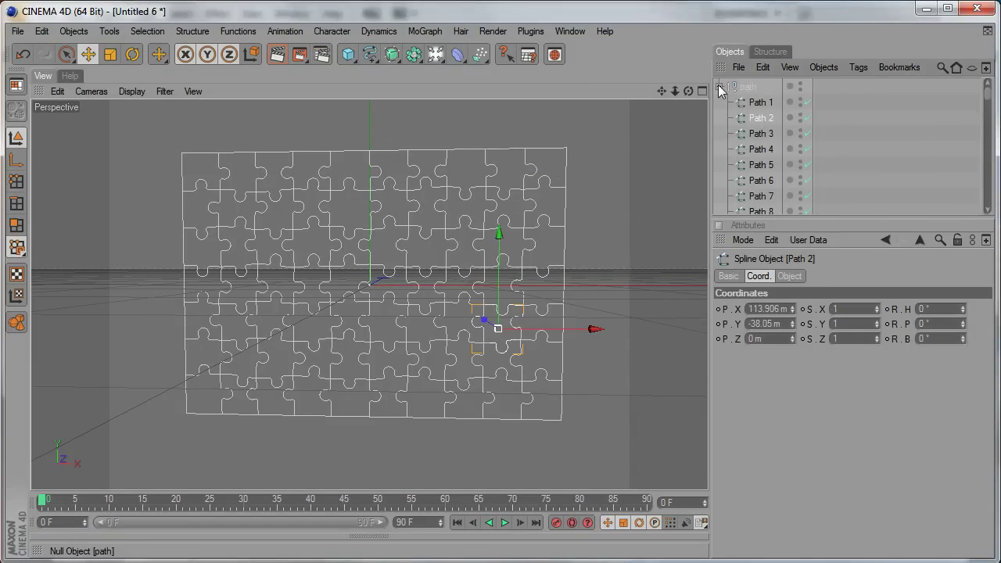
click(719, 87)
click(748, 87)
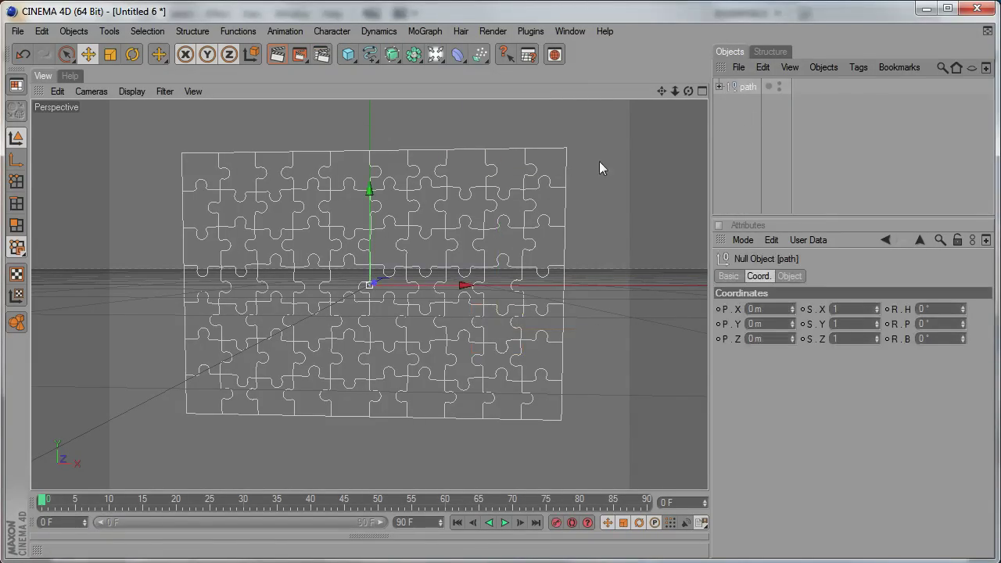
Wrap the path group in an Extrude NURBS, Hierarchical on, Movement Z 20 m.
click(392, 59)
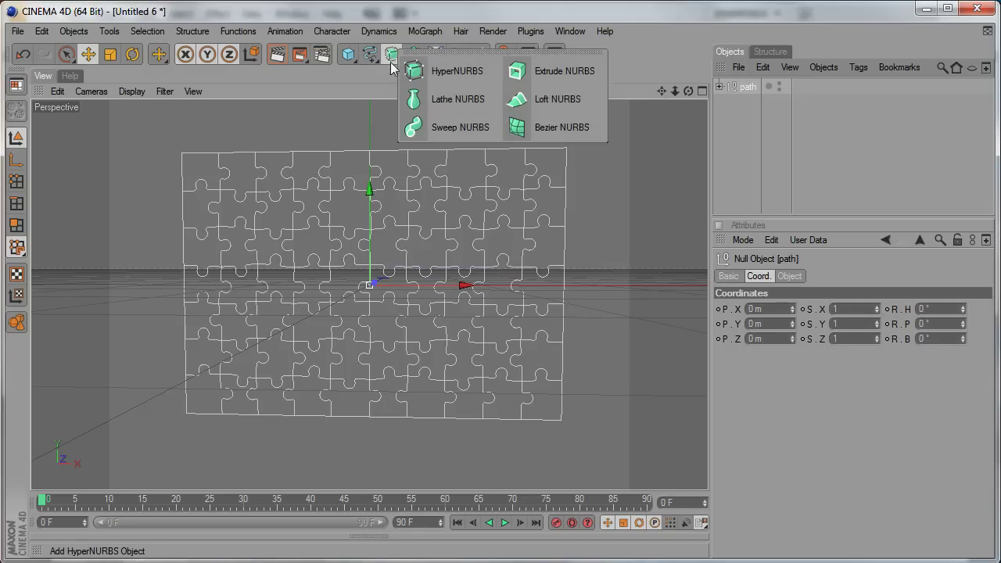
click(560, 75)
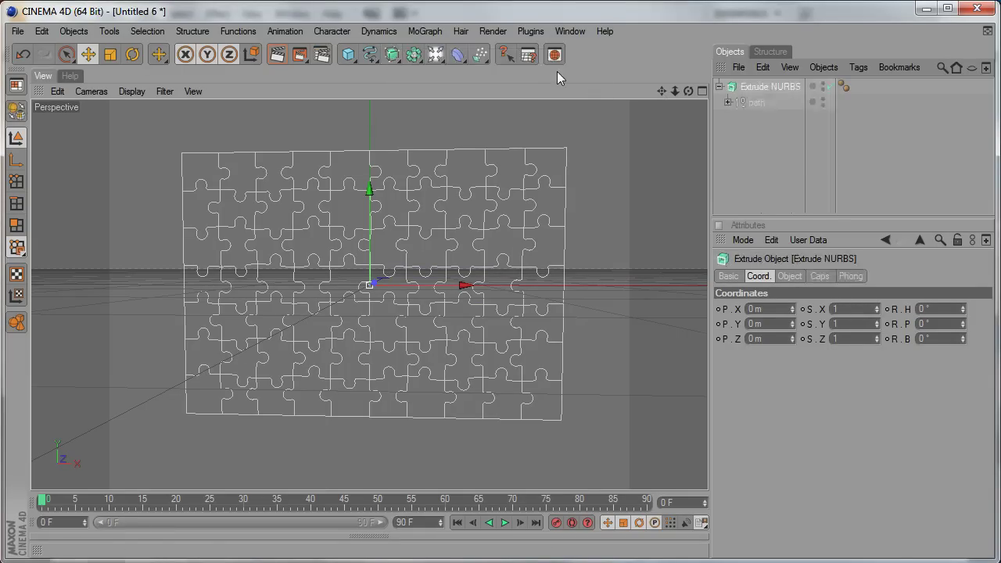
click(784, 129)
click(759, 102)
click(729, 102)
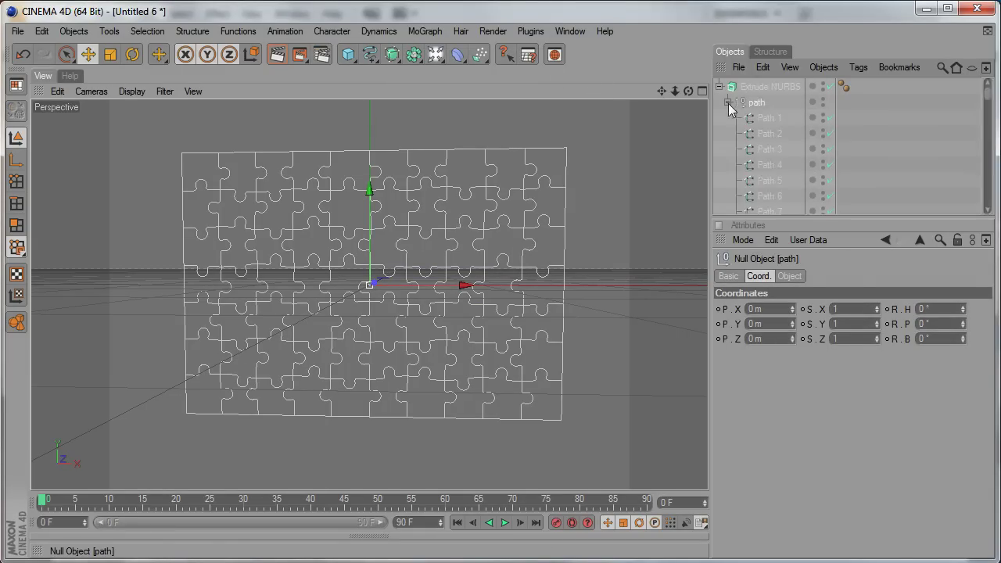
click(757, 88)
click(785, 276)
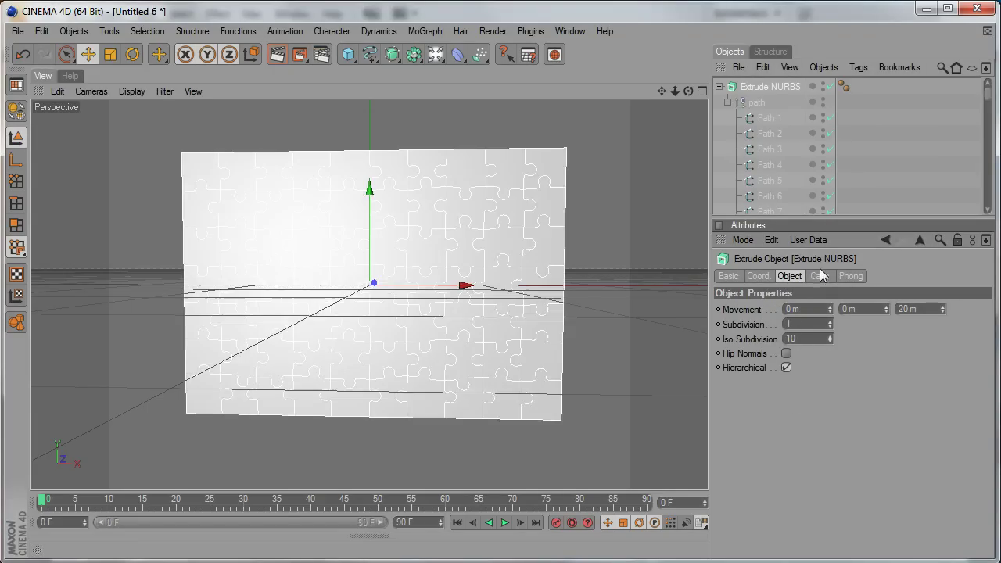
alt+drag(556, 234, 618, 231)
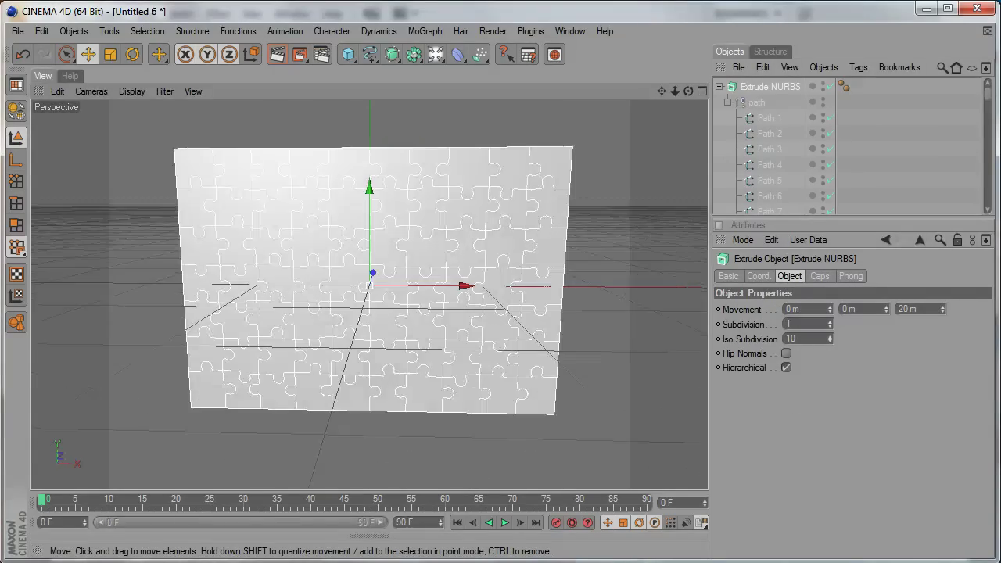
click(720, 87)
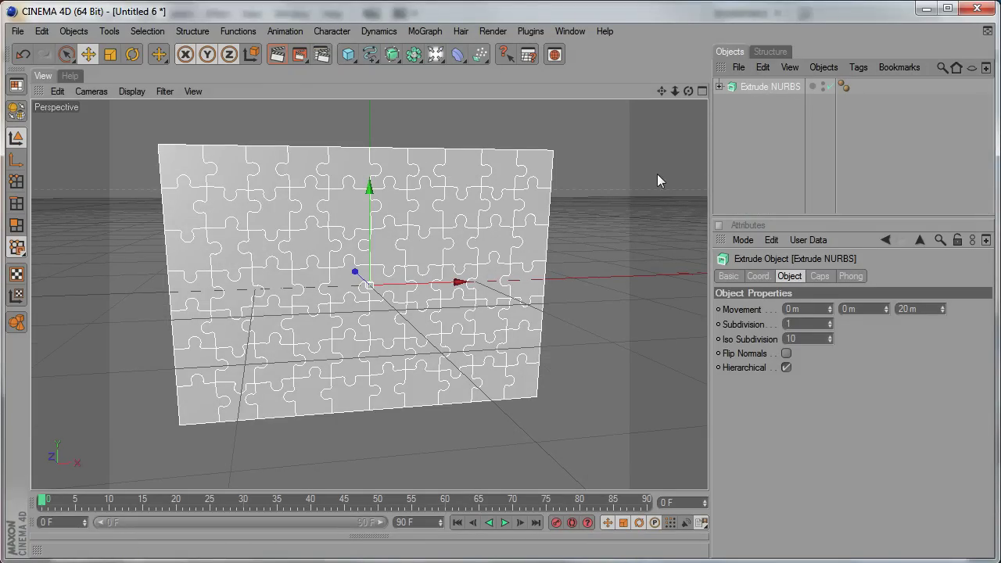
click(420, 35)
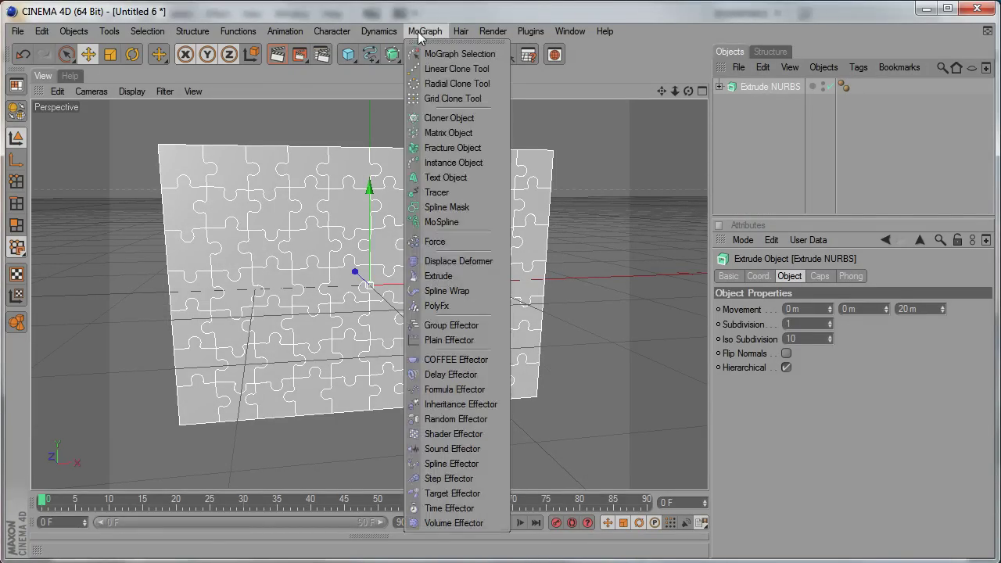
Add a Fracture Object and place the Extrude NURBS inside it.
click(438, 147)
drag(774, 102, 766, 87)
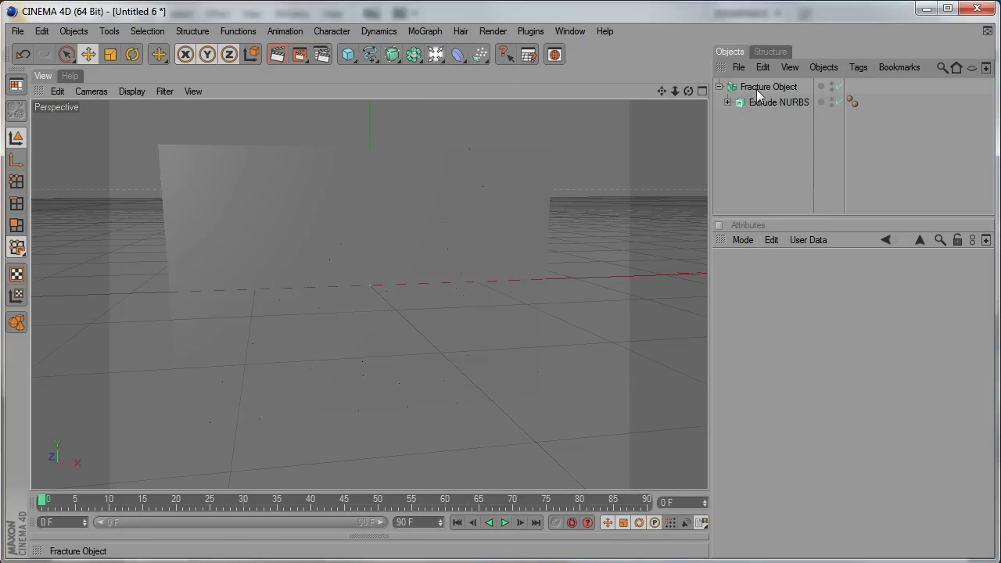
click(757, 91)
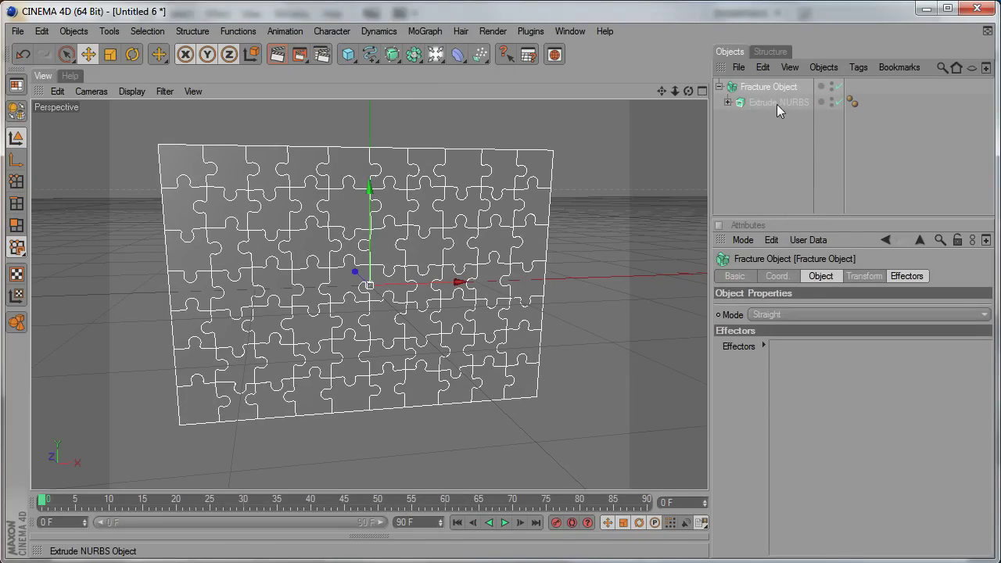
click(775, 102)
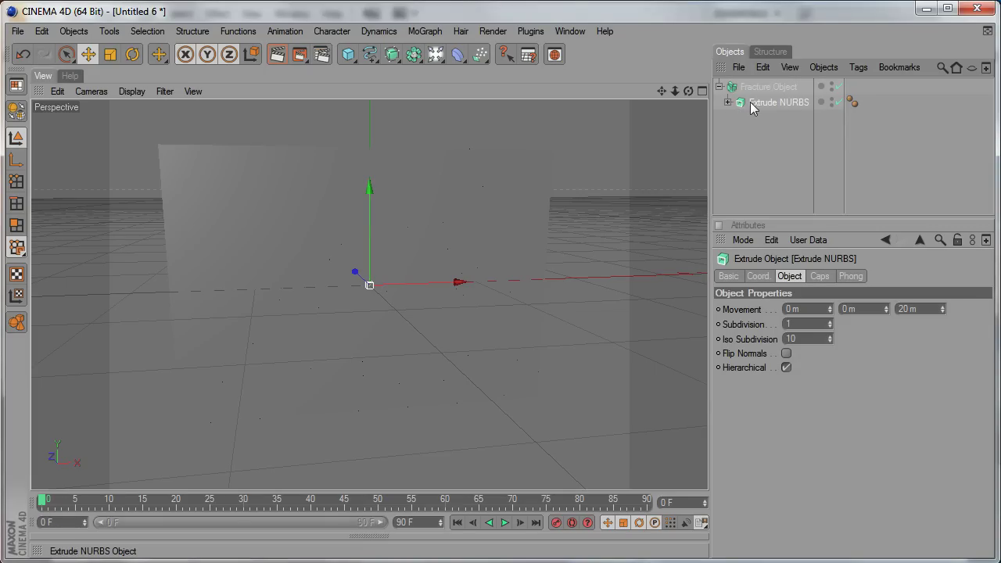
Make the Extrude NURBS editable and expand its hierarchy down to Path 1.
click(824, 68)
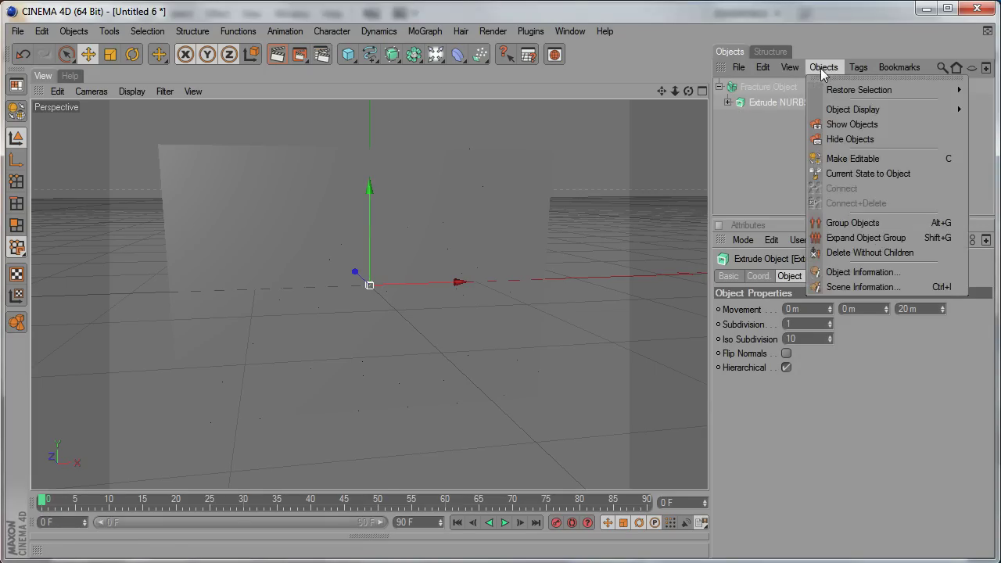
click(843, 159)
click(728, 102)
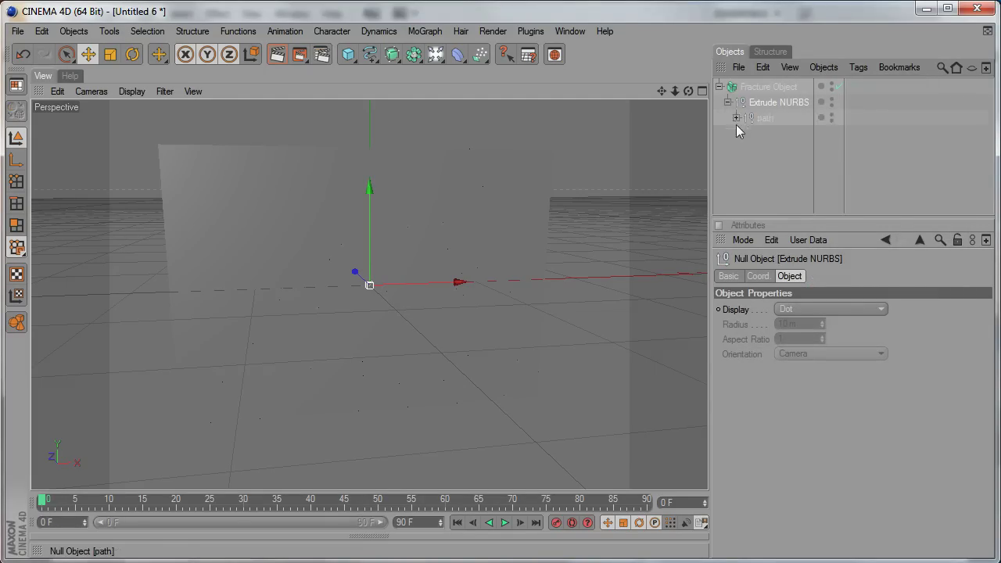
click(736, 118)
click(745, 133)
click(788, 149)
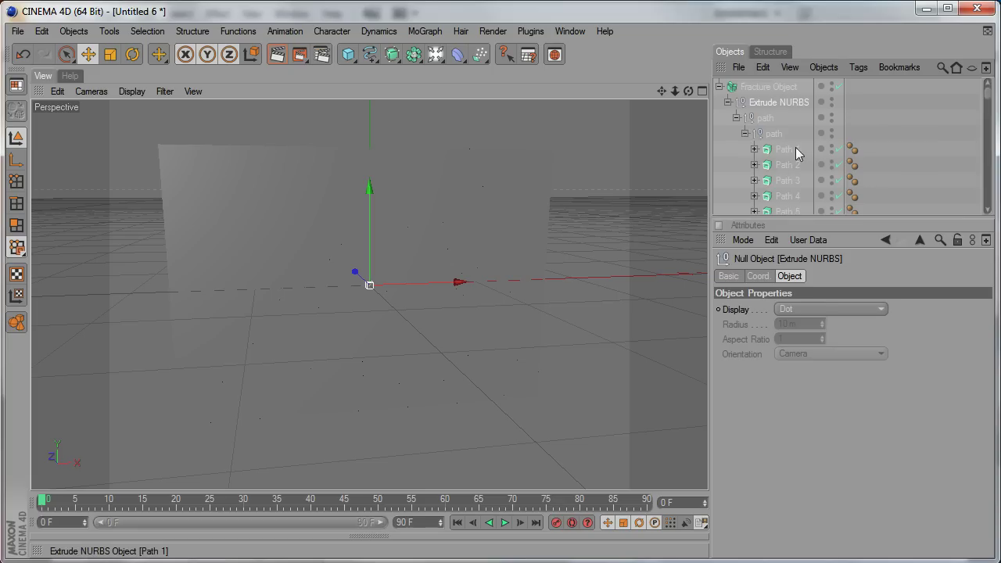
click(755, 148)
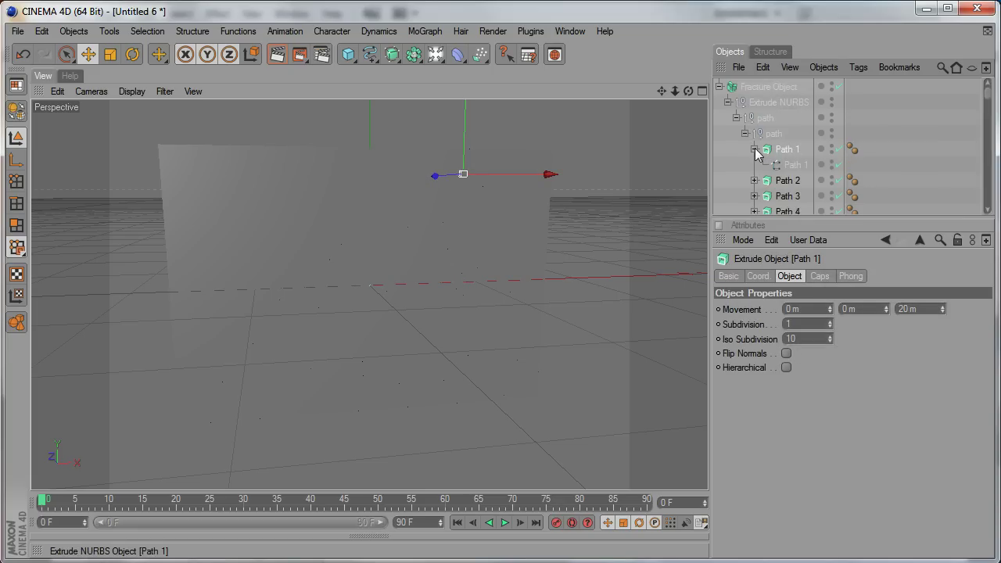
click(755, 149)
click(744, 133)
Delete the three grouping nulls without children so the Path pieces sit under Fracture Object.
drag(783, 161, 759, 109)
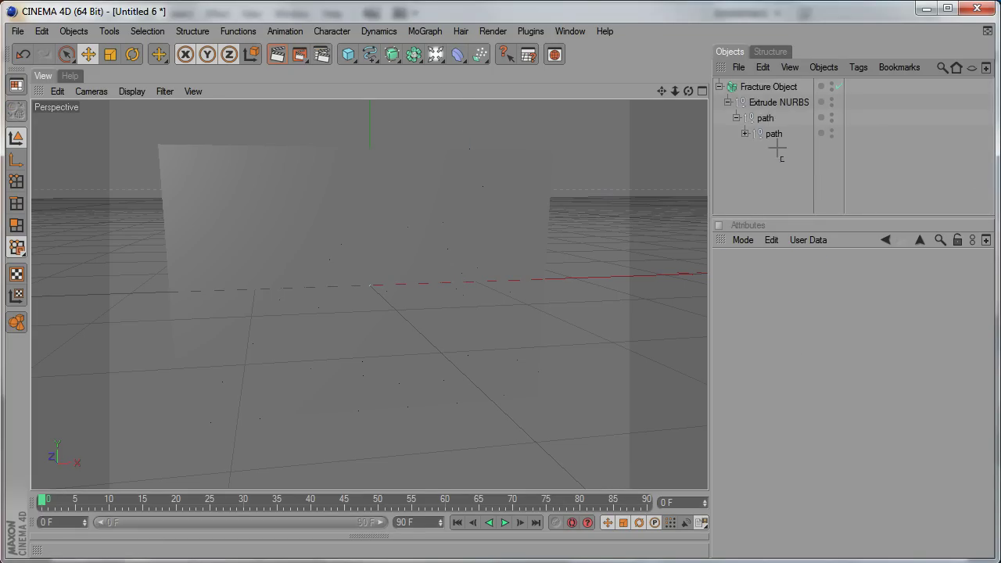
click(823, 67)
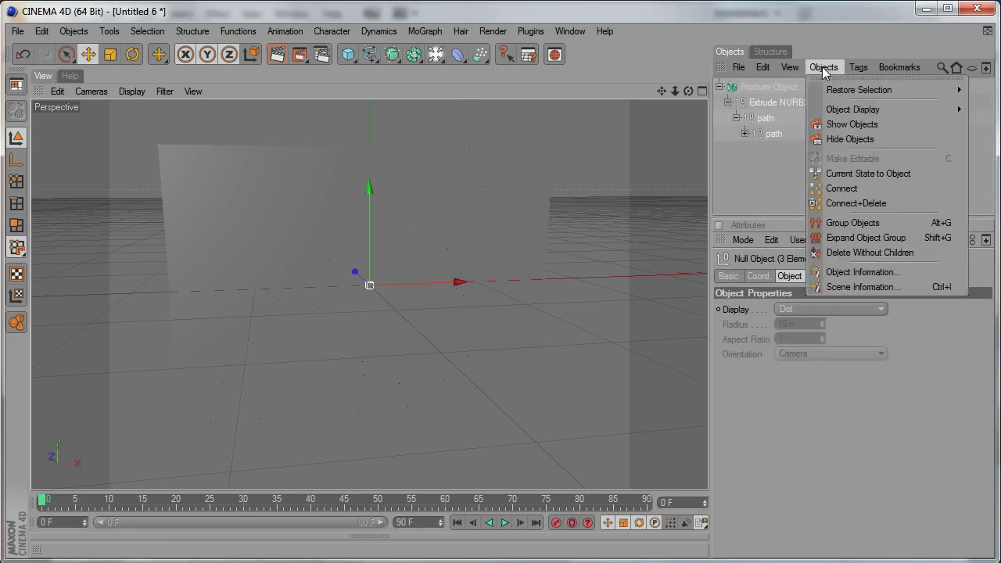
click(866, 253)
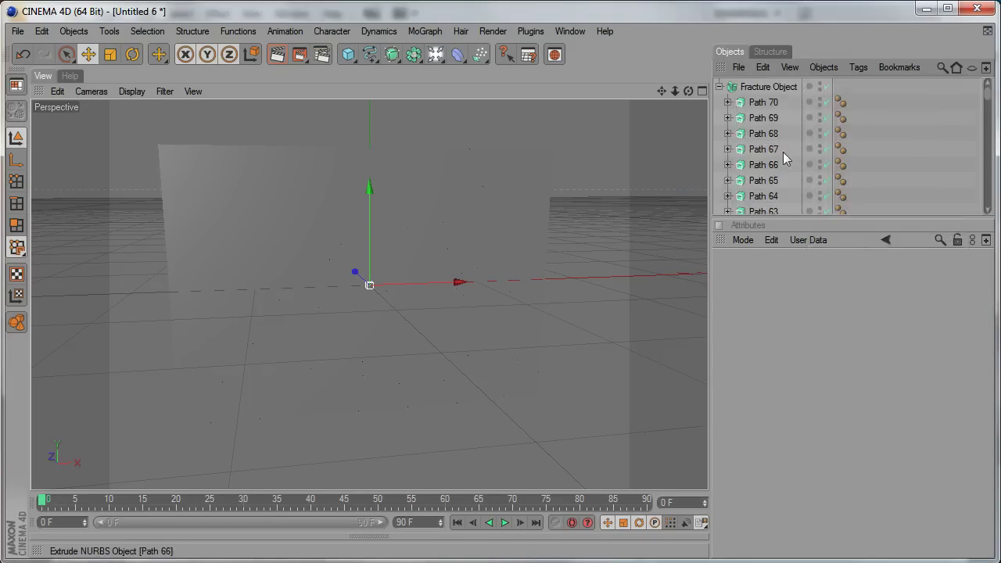
click(771, 86)
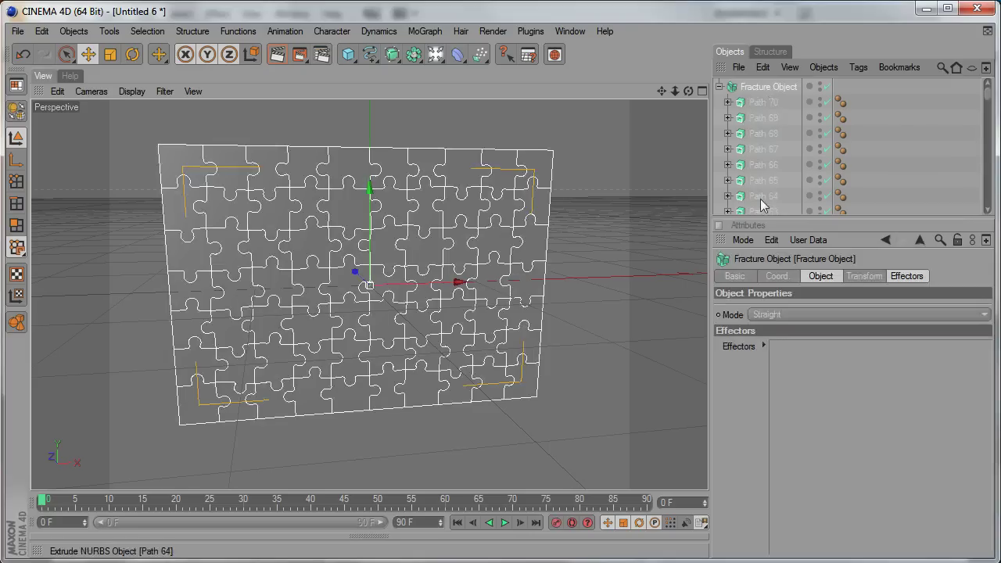
click(720, 87)
click(773, 100)
click(767, 87)
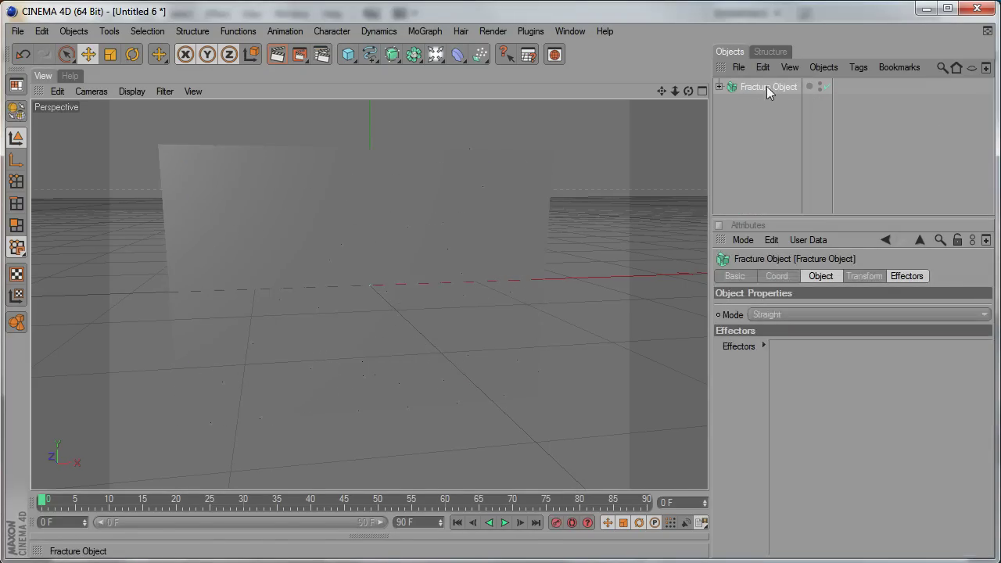
Add a Formula Effector with Position off, Uniform Scale off and S.Z 3.
click(421, 32)
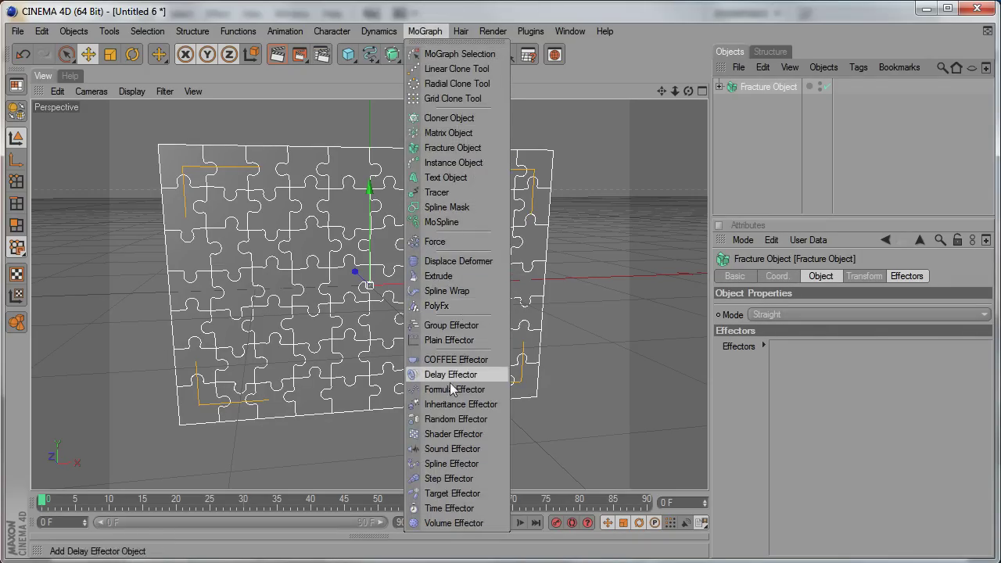
click(470, 392)
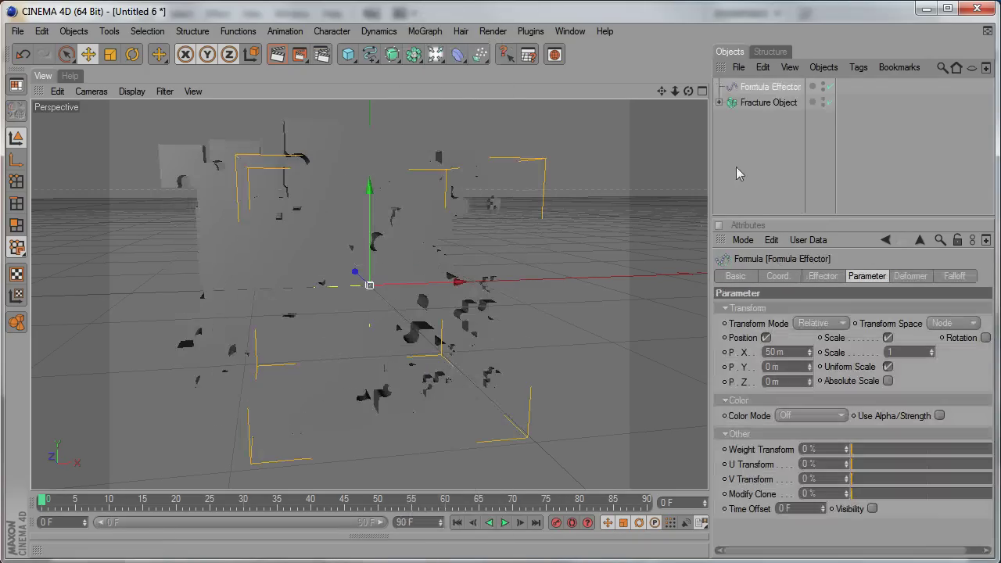
click(878, 280)
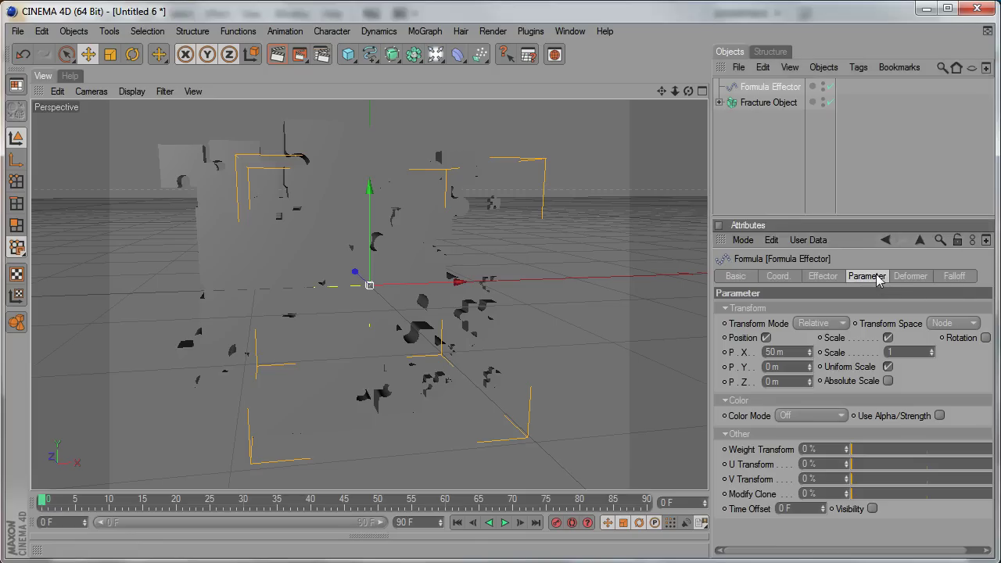
click(766, 338)
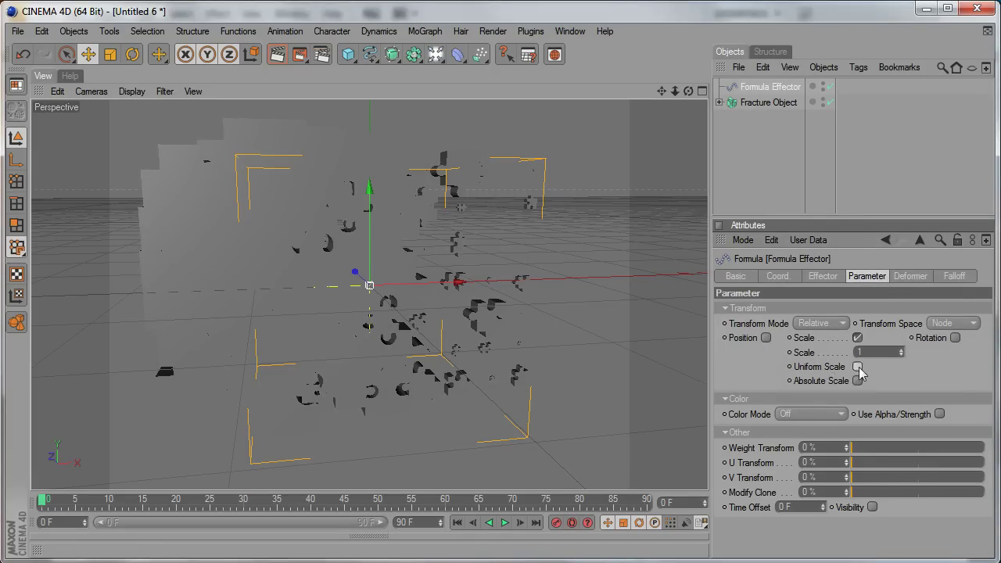
click(858, 368)
text(3)
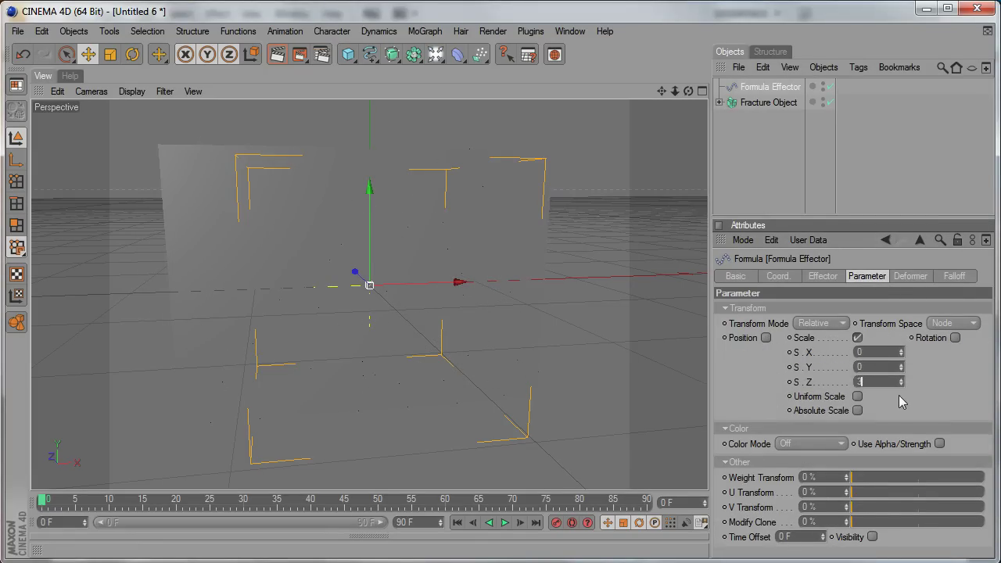
key(Return)
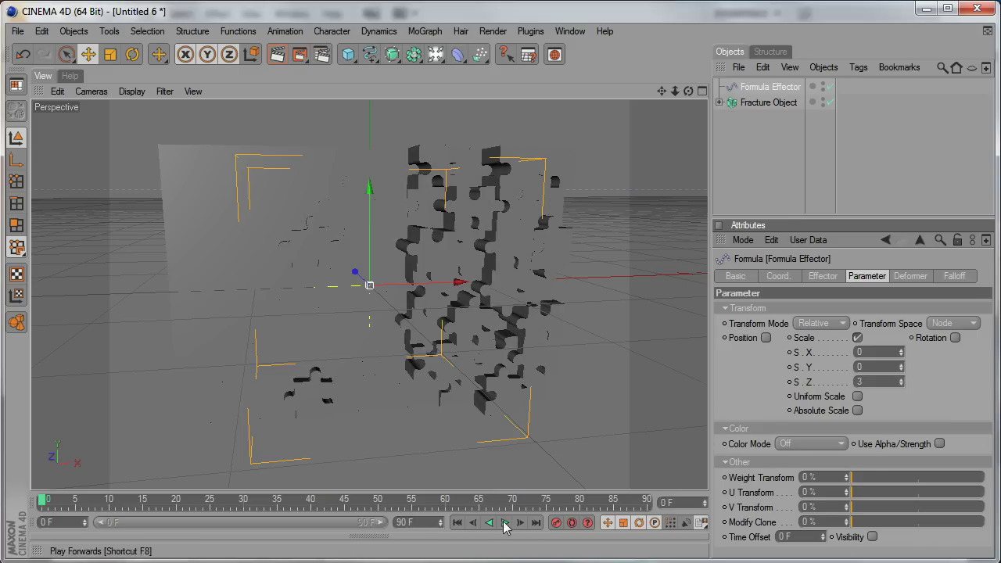
Preview the animation with changed viewport shading, then open the Material Manager.
click(505, 523)
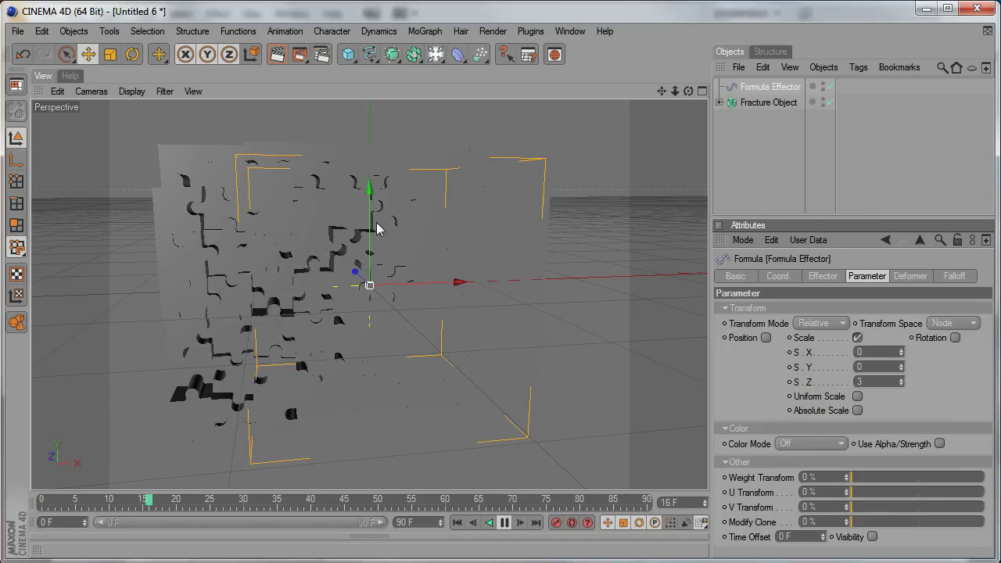
click(126, 91)
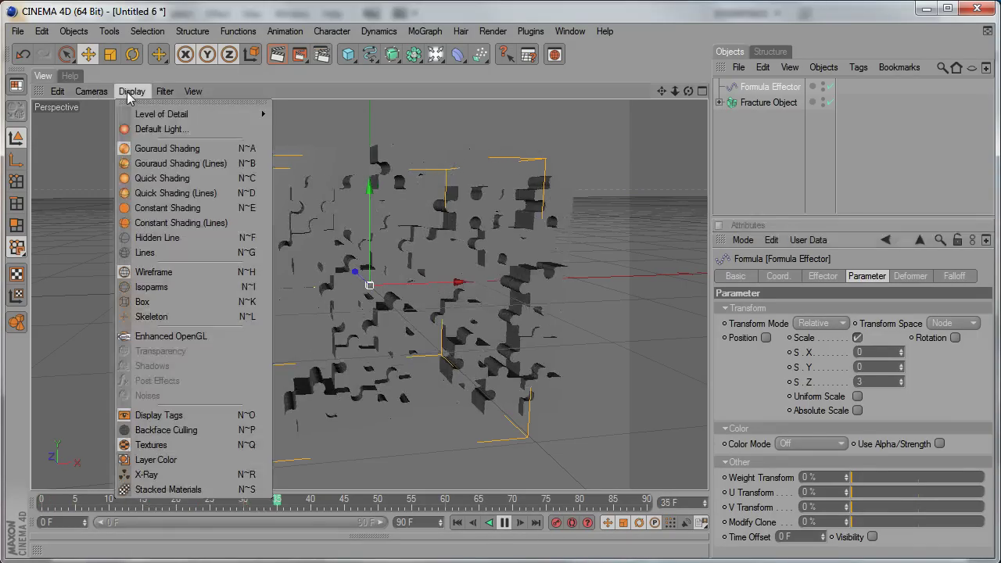
click(182, 227)
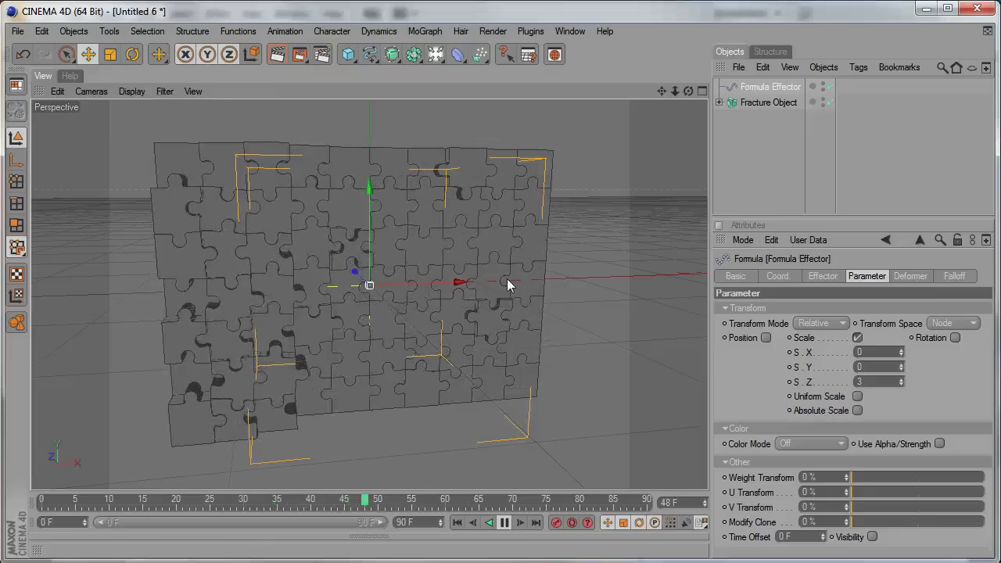
click(504, 523)
key(shift+F2)
Create a Danel shader material and drag it onto the Fracture Object.
click(89, 493)
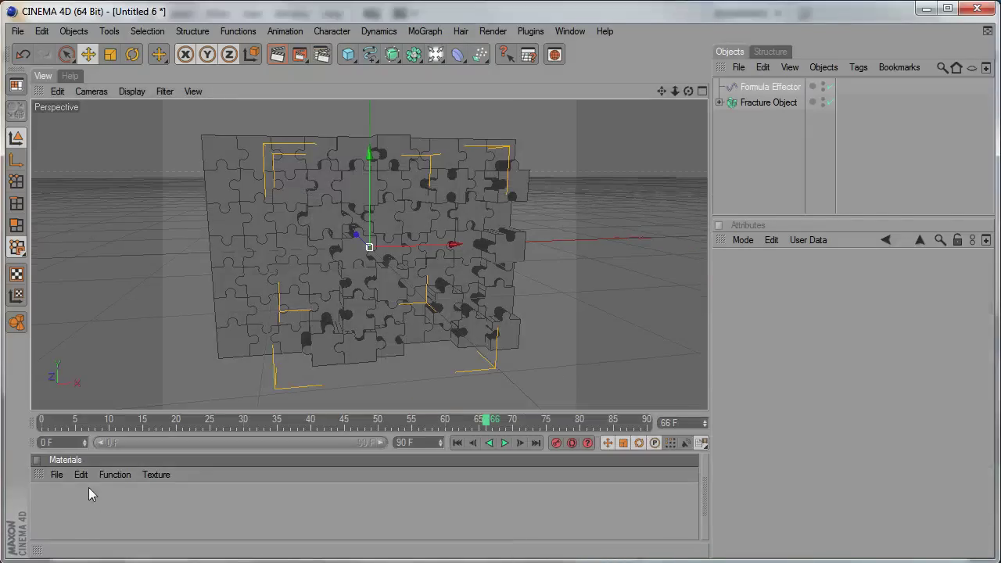
click(56, 475)
mouse_move(80, 512)
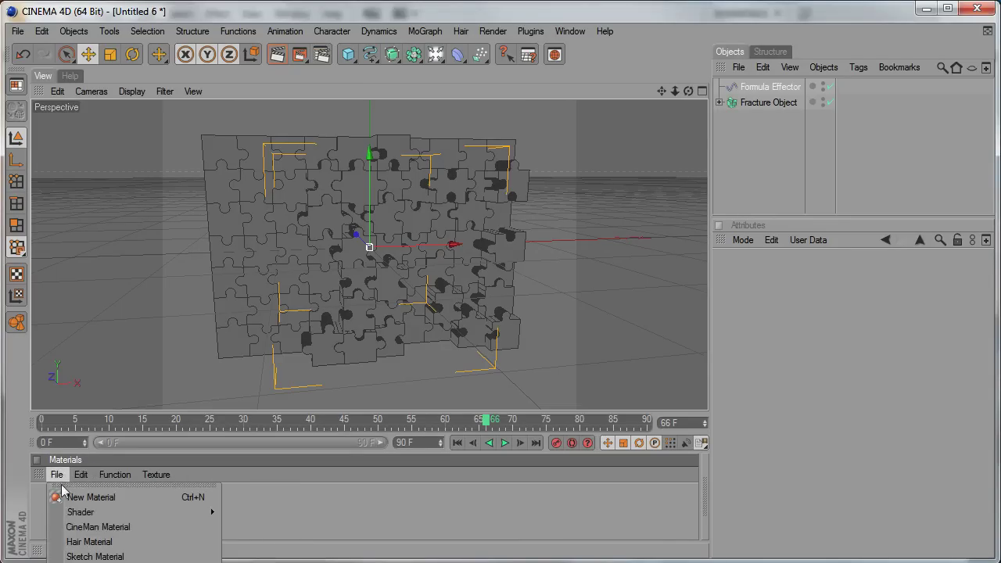
click(239, 556)
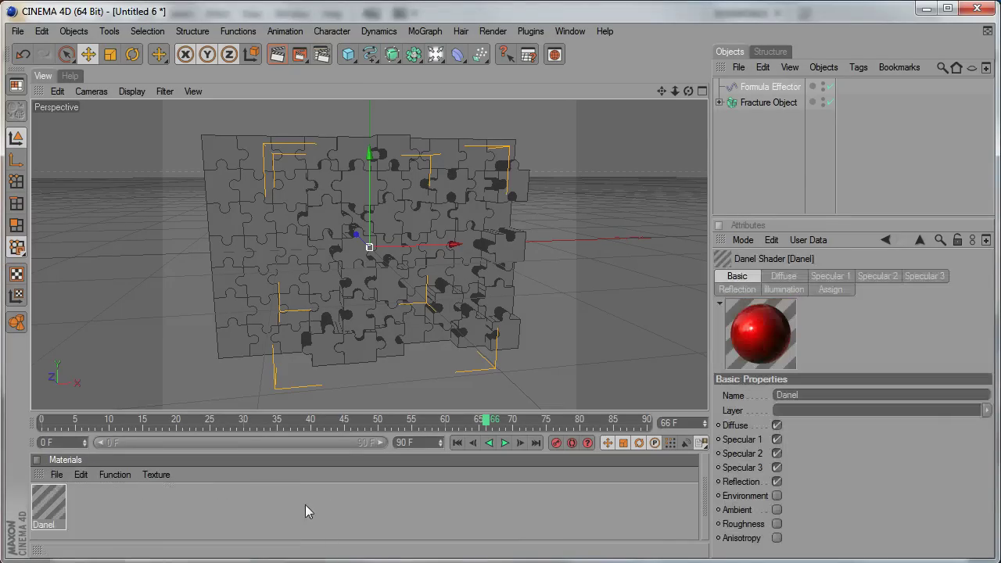
drag(771, 343, 775, 103)
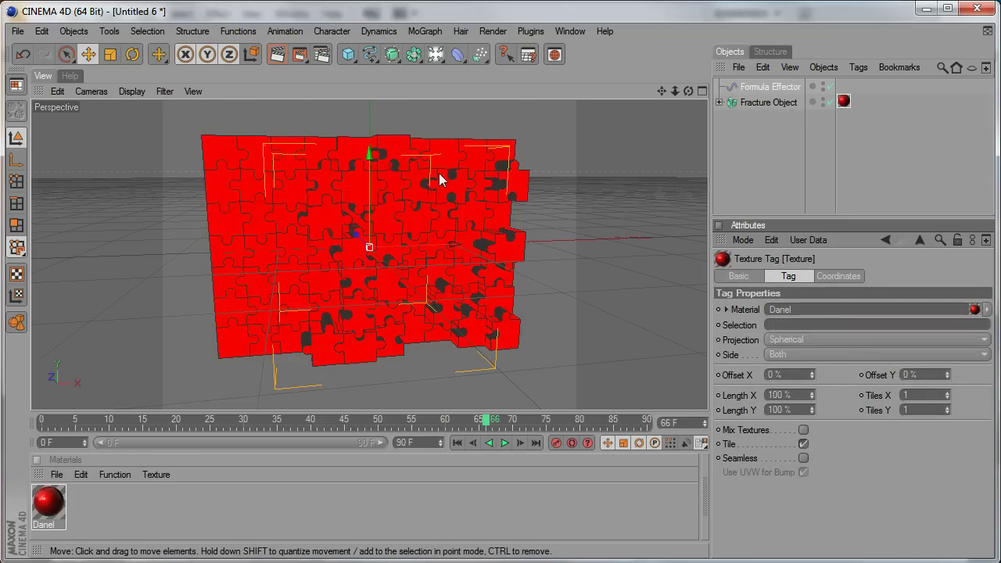
Add a light and position it at Z -184 m and Y about 206 m.
click(505, 53)
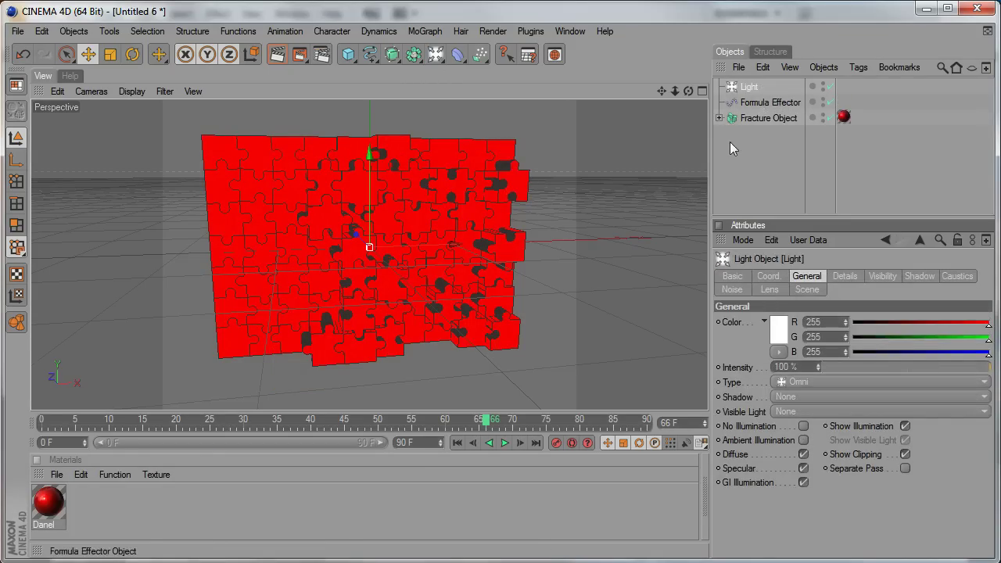
click(769, 277)
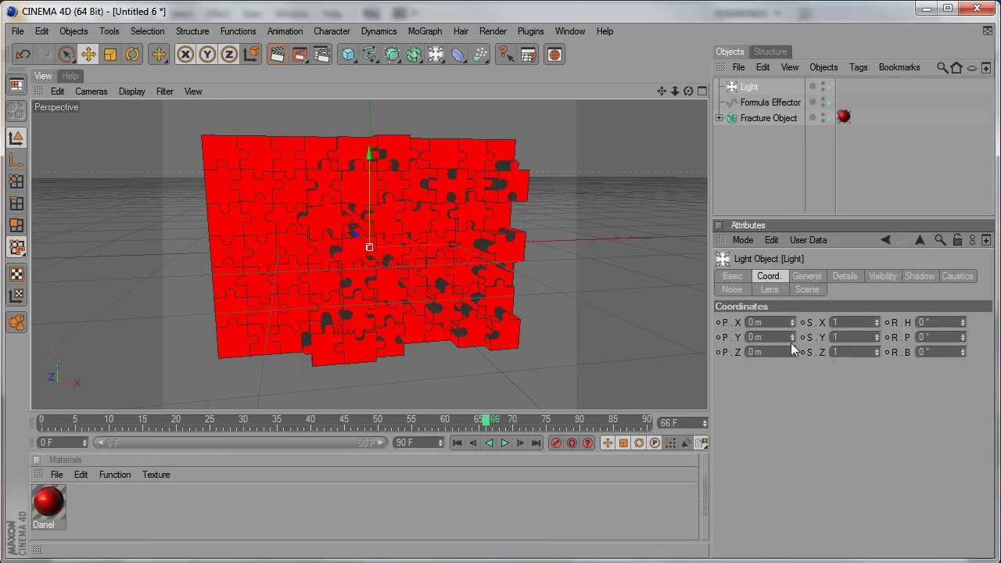
drag(792, 352, 792, 376)
drag(422, 209, 422, 32)
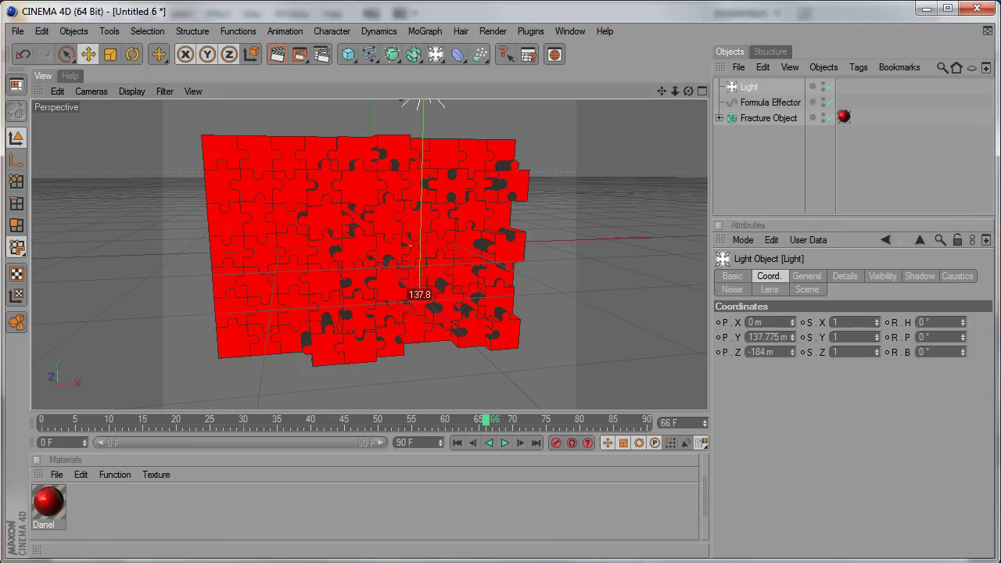
drag(422, 118, 422, 78)
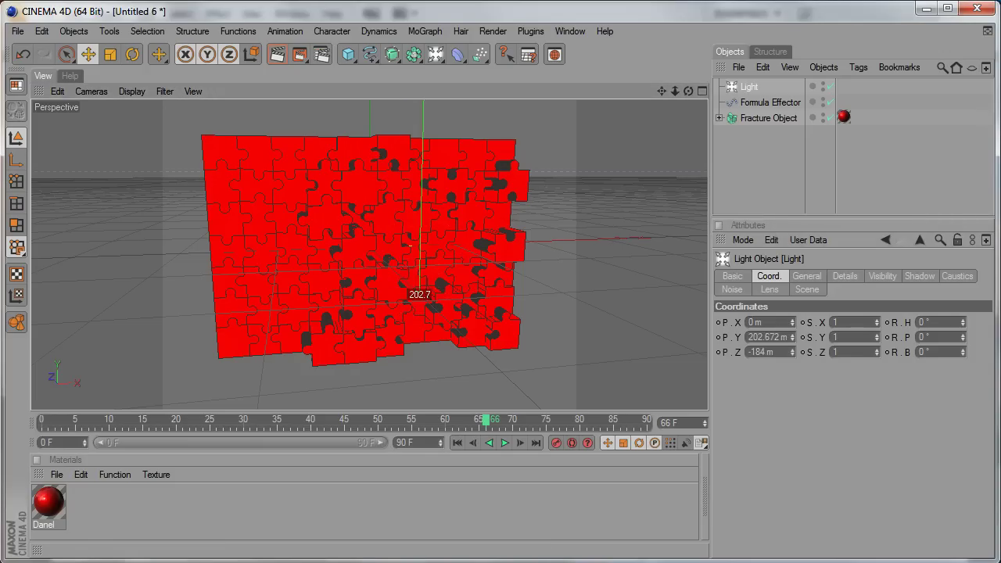
Give the light Shadow Maps (Soft) shadows and render a preview with Ctrl+R.
click(823, 277)
click(796, 398)
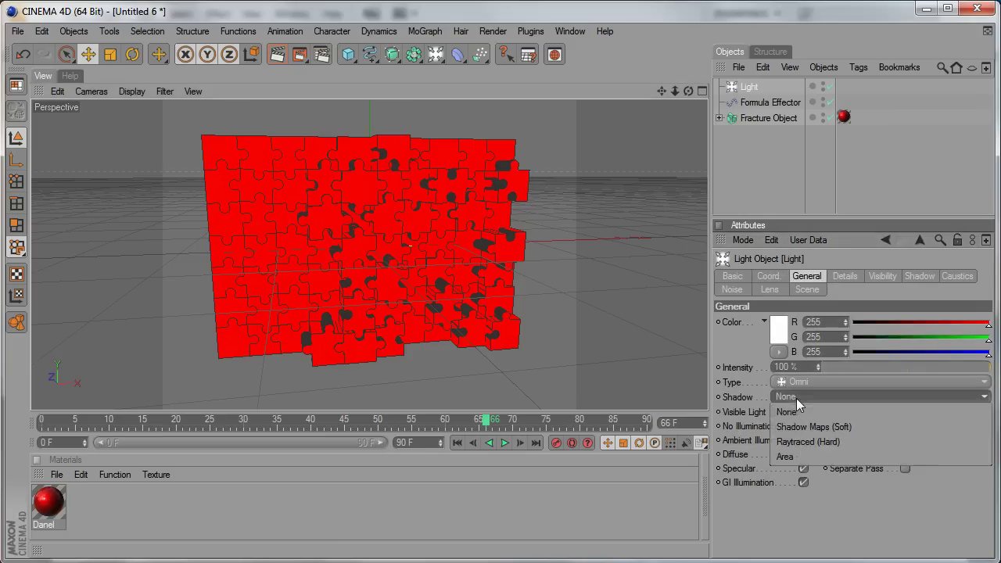
click(809, 427)
key(ctrl+r)
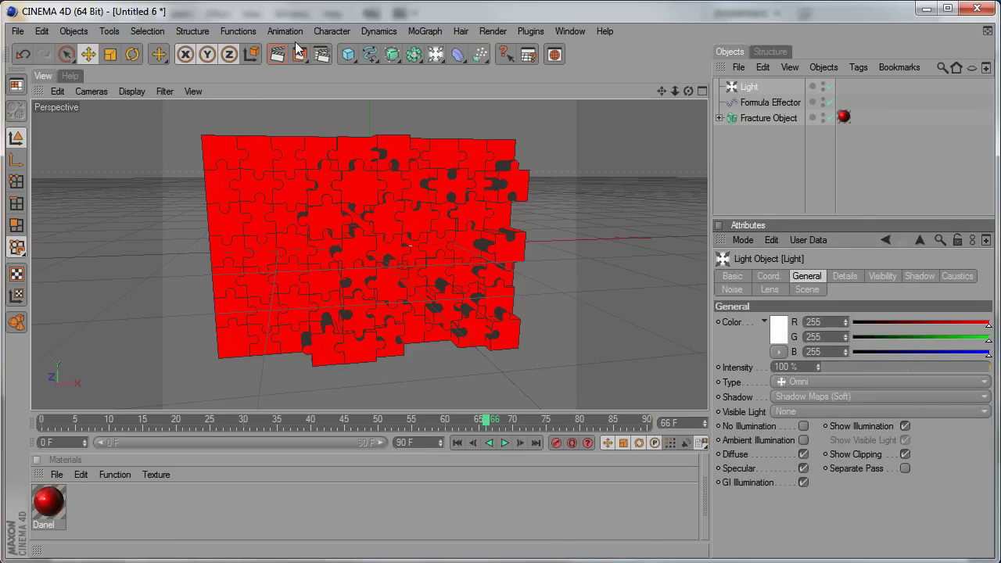